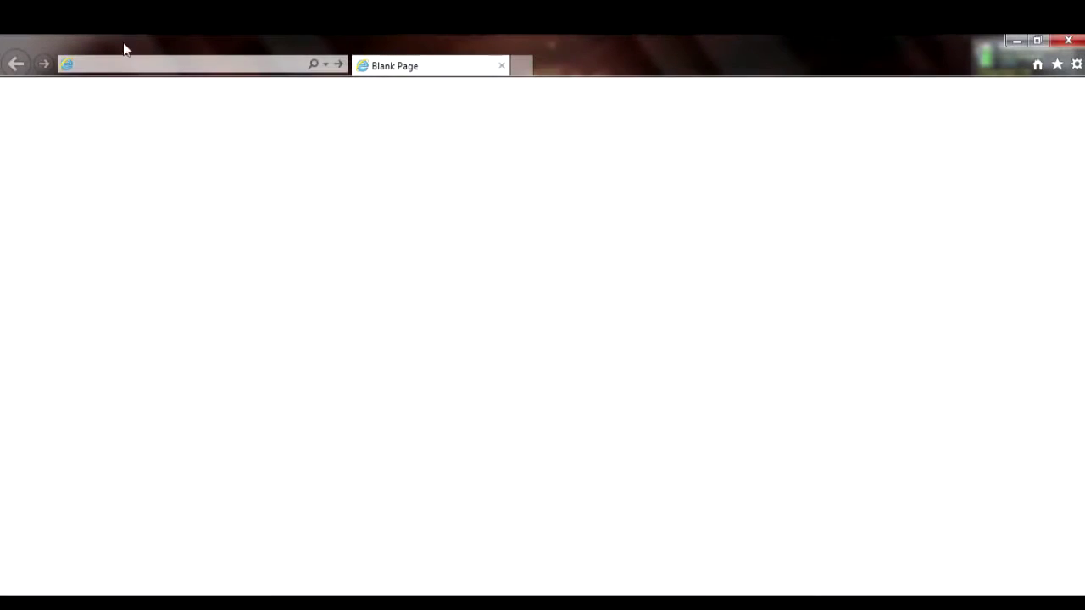
Load the device page at 192.168.1.1, proceeding past the certificate warning.
left_click(127, 64)
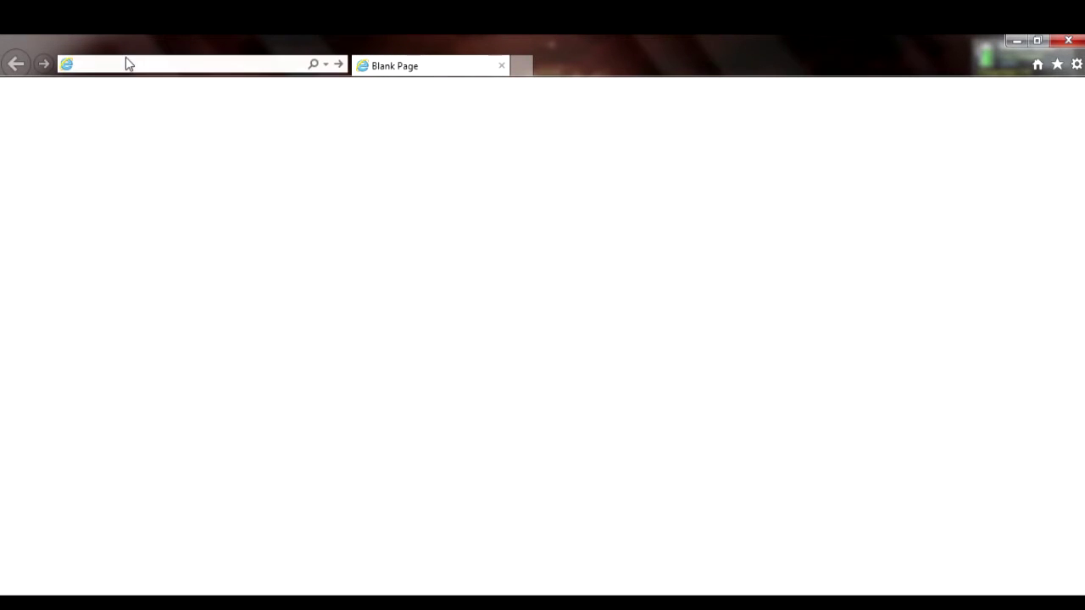
type("192.168.1.1/")
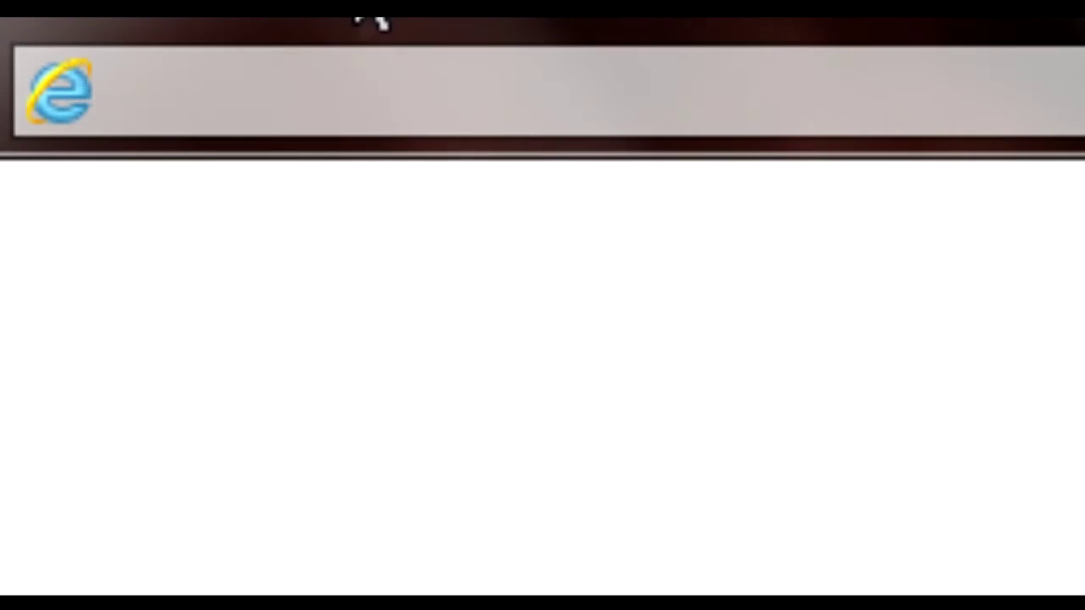
left_click(362, 58)
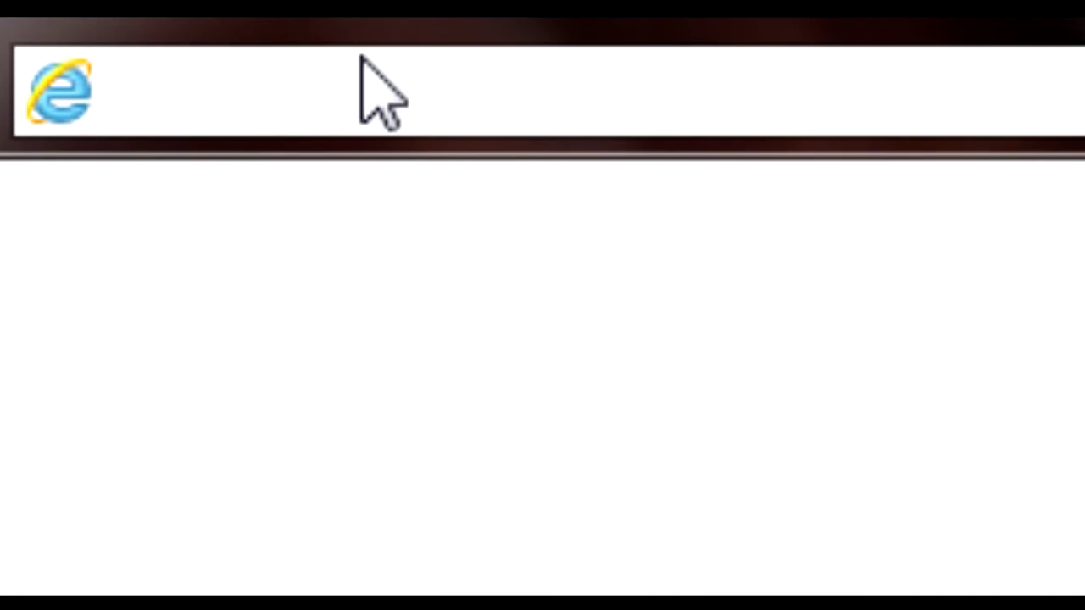
type("192.168.1")
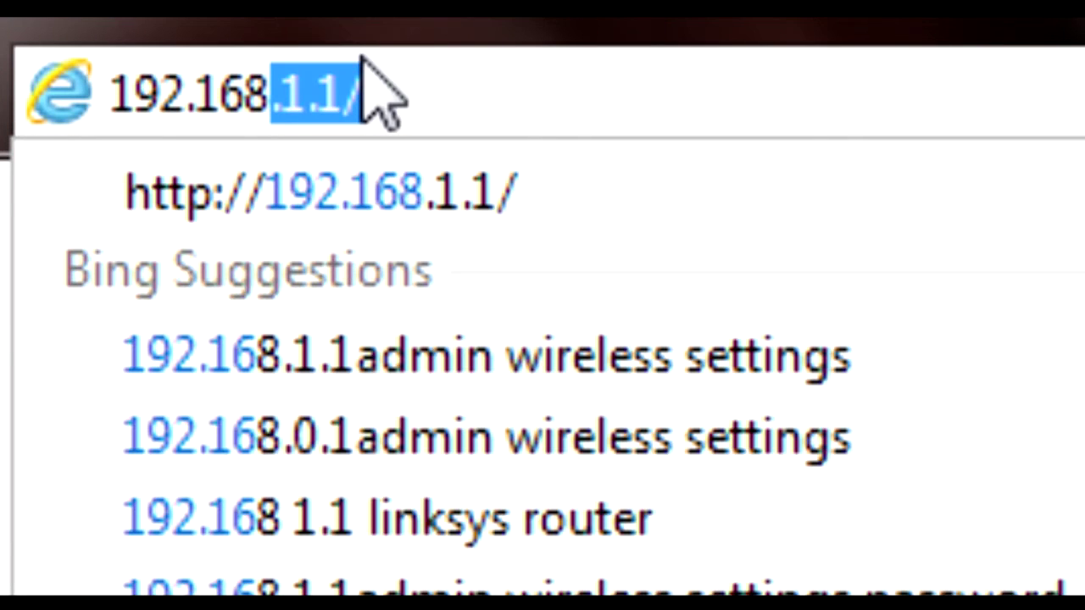
type(".1")
key("Return")
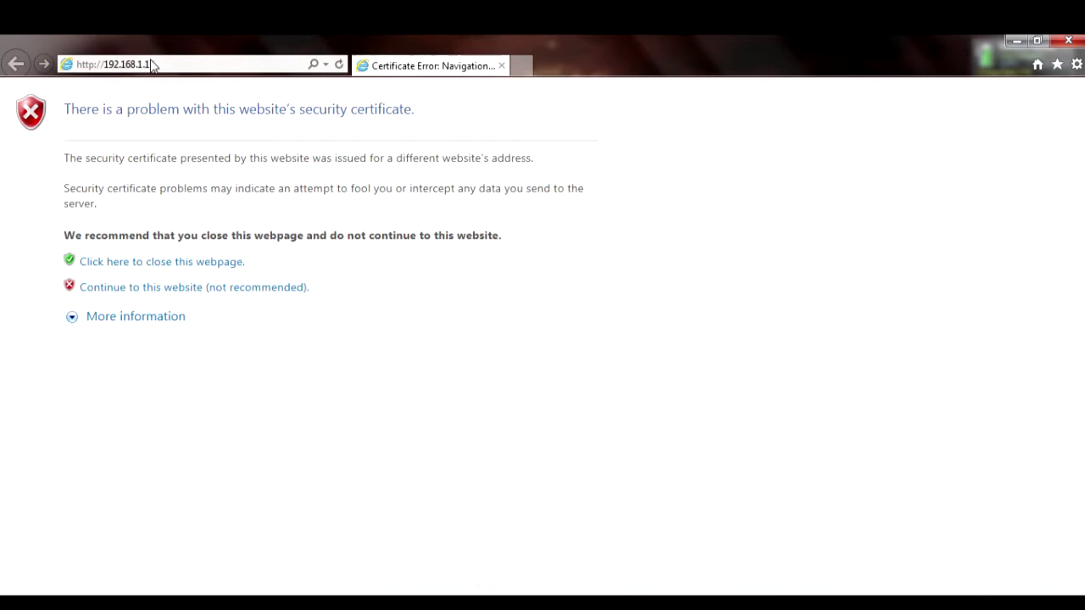
left_click(283, 290)
Enter the administrator user name and password on the login page.
type("admin")
key("Tab")
type("1234")
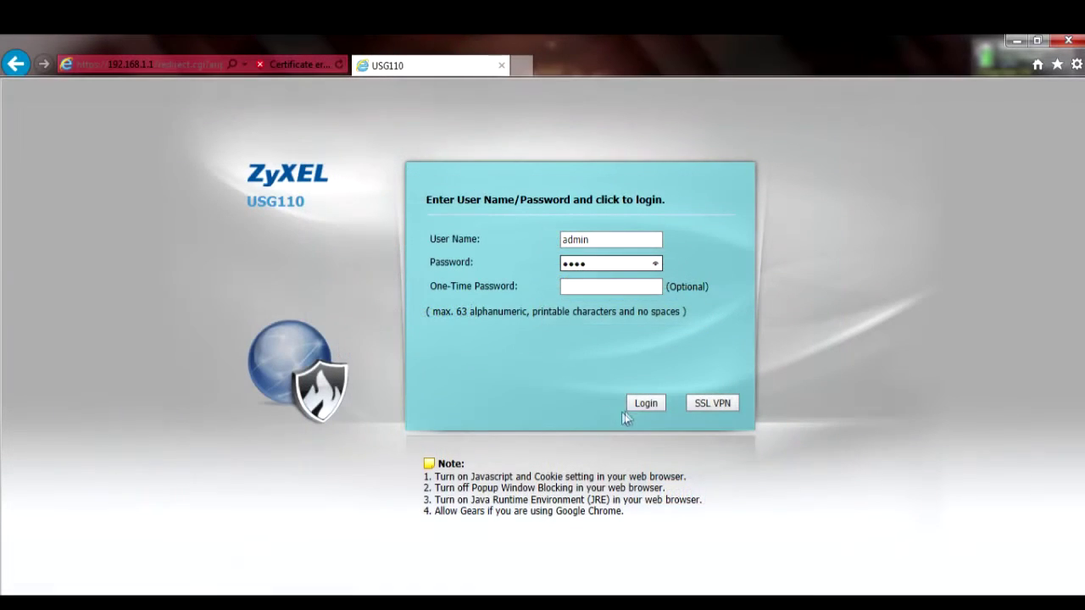
Log in, set a new administrator password on the Update Admin Info page, and reach the Dashboard.
left_click(648, 406)
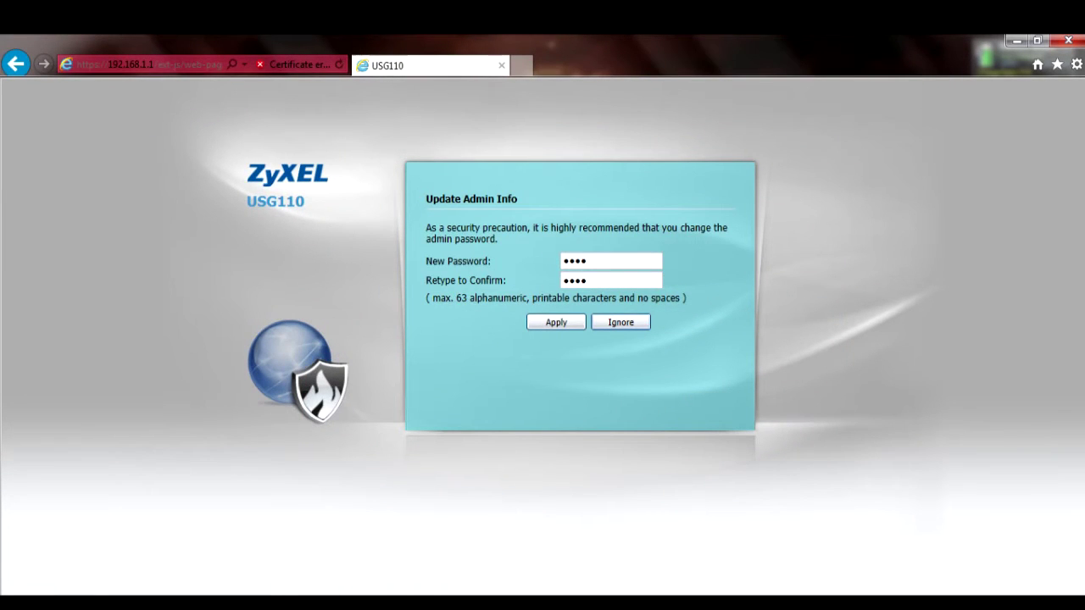
type("12345678")
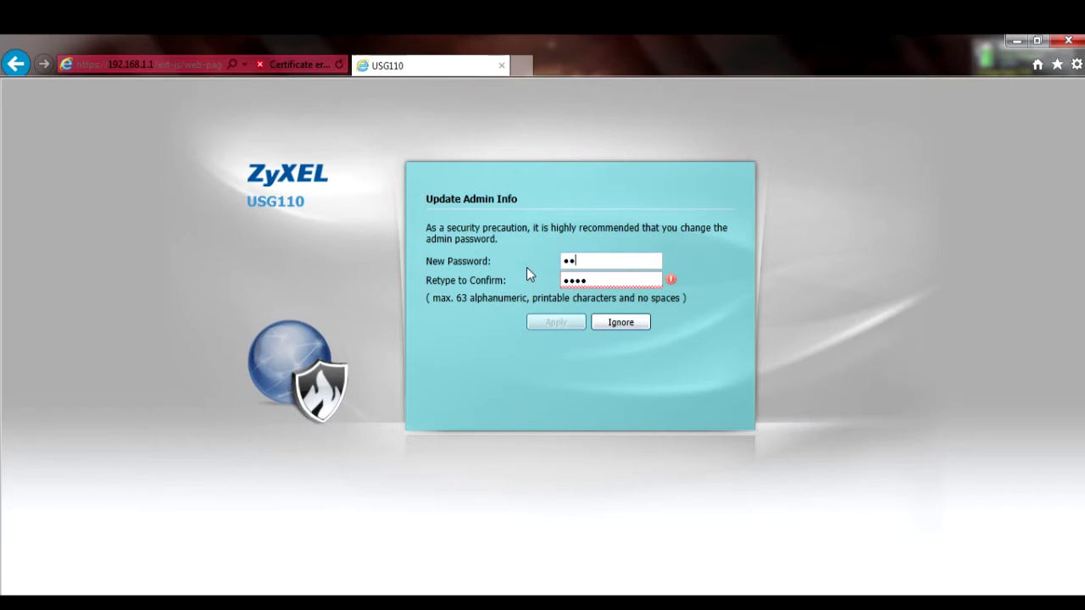
type("901")
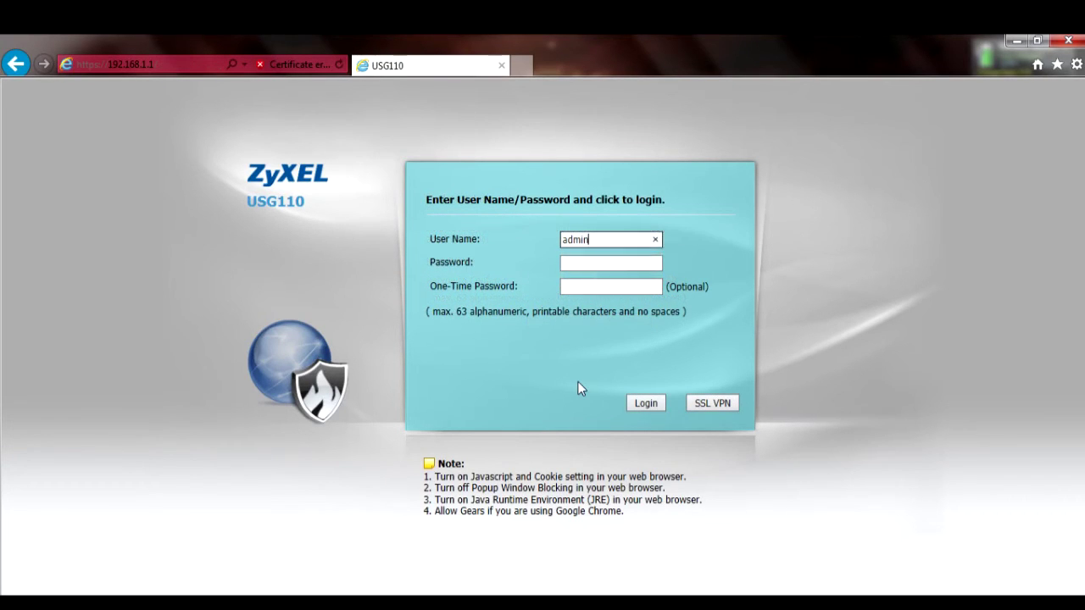
key("Tab")
type("12345678901")
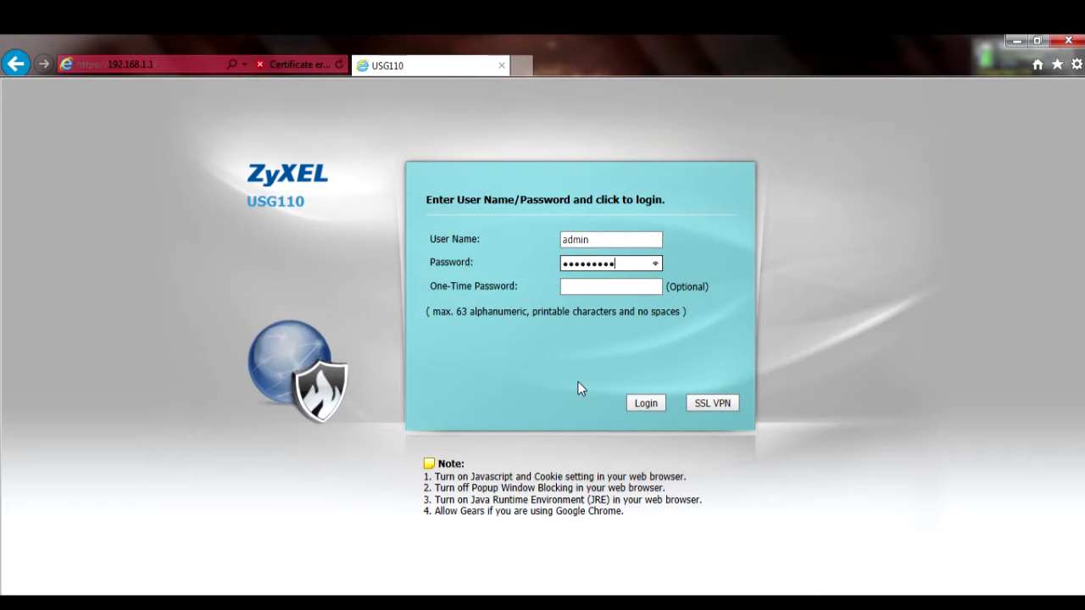
left_click(646, 403)
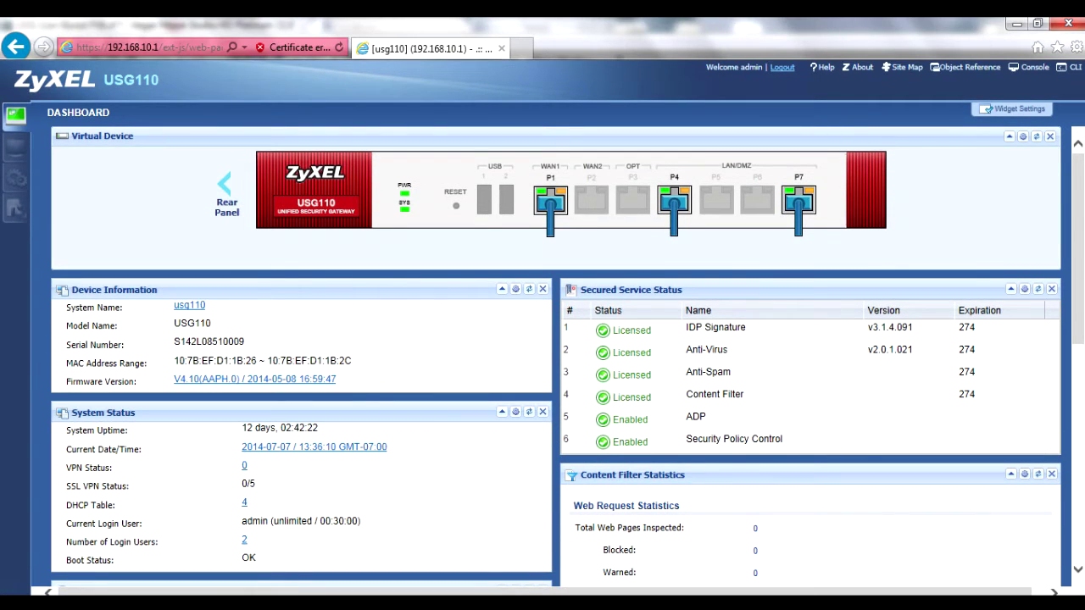
Go to Configuration > Object > User/Group.
left_click(17, 180)
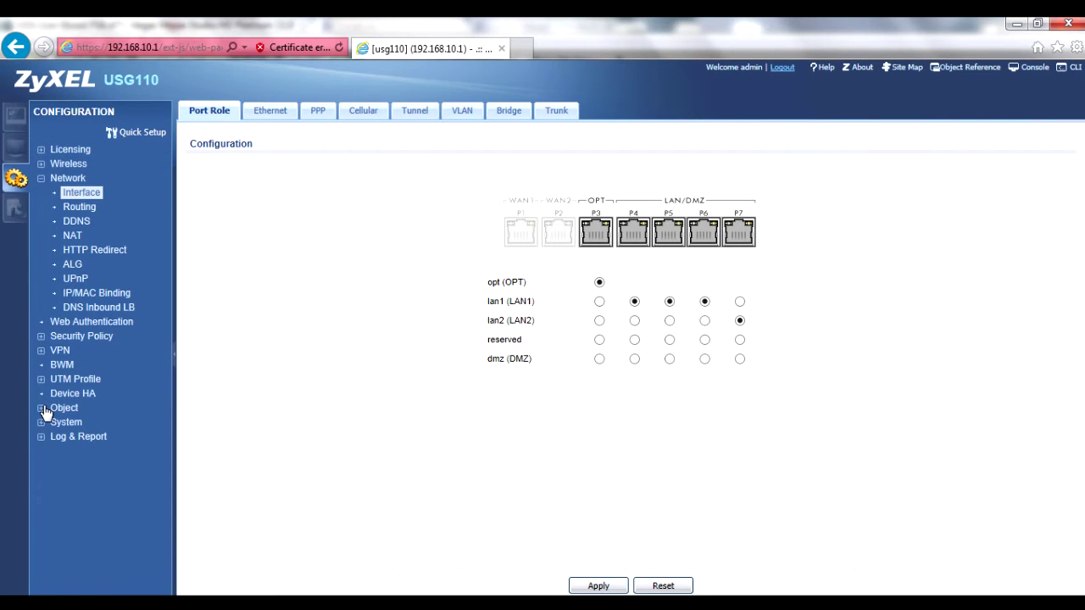
left_click(48, 410)
left_click(81, 436)
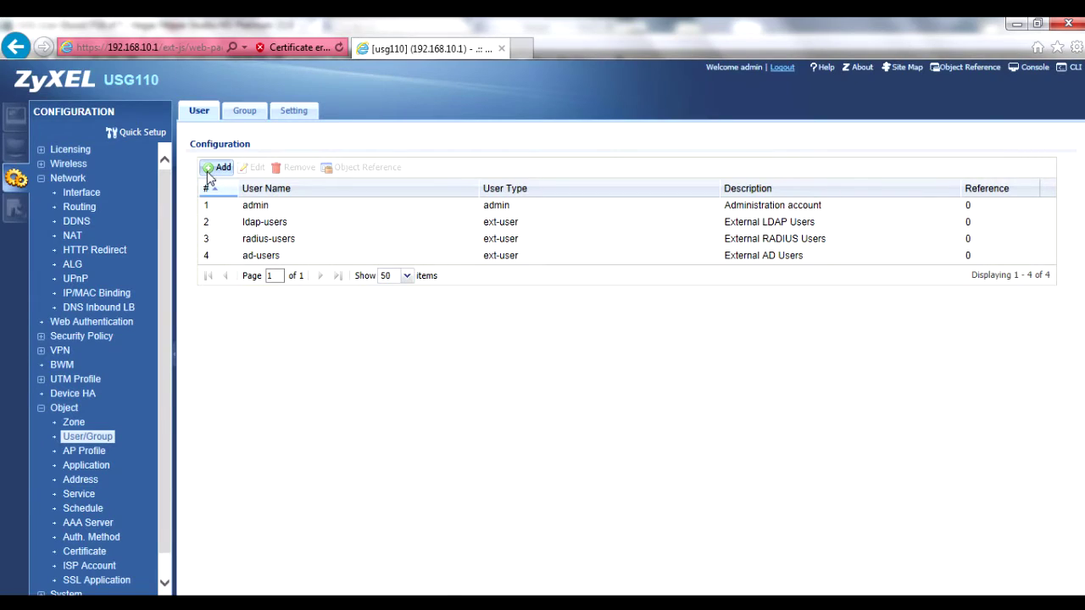
Add local user RemoteA with a password and description 'Branch Office'.
left_click(207, 170)
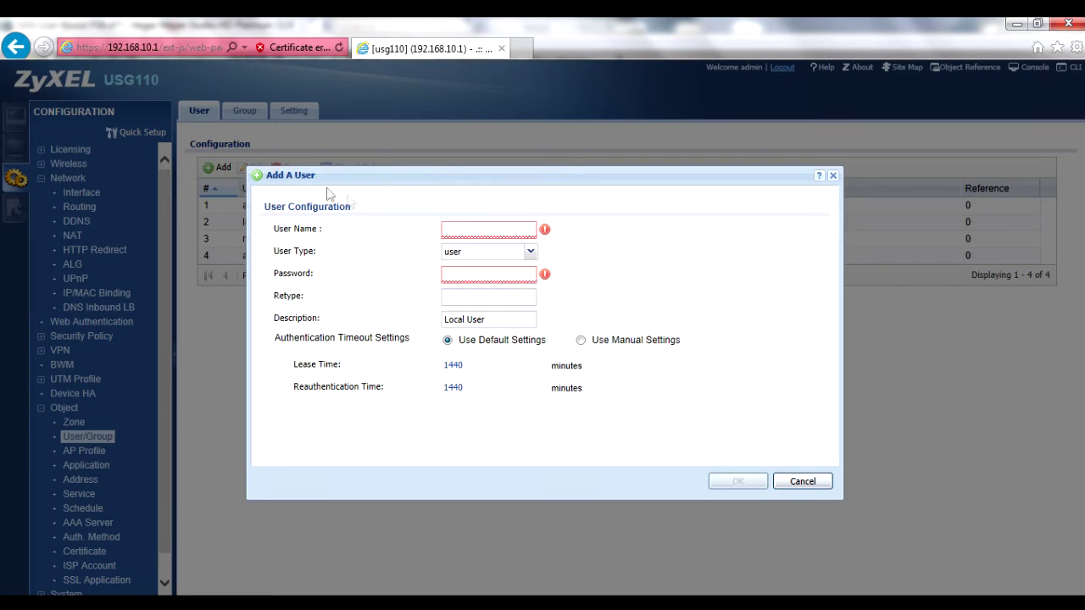
type("RemoteA")
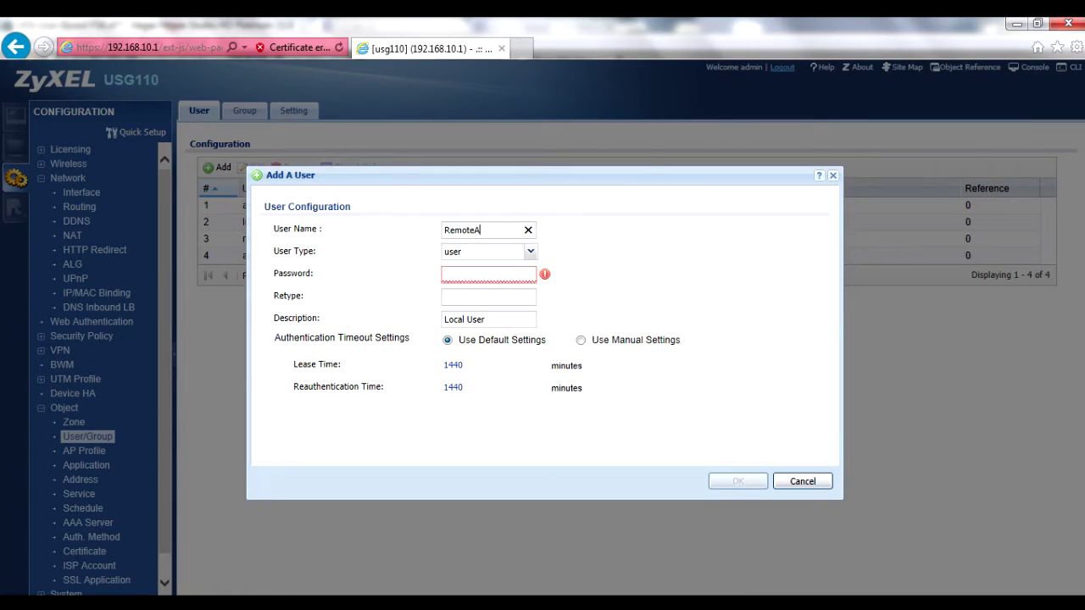
key("Tab")
key("Tab")
type("password")
key("Tab")
type("password")
key("Tab")
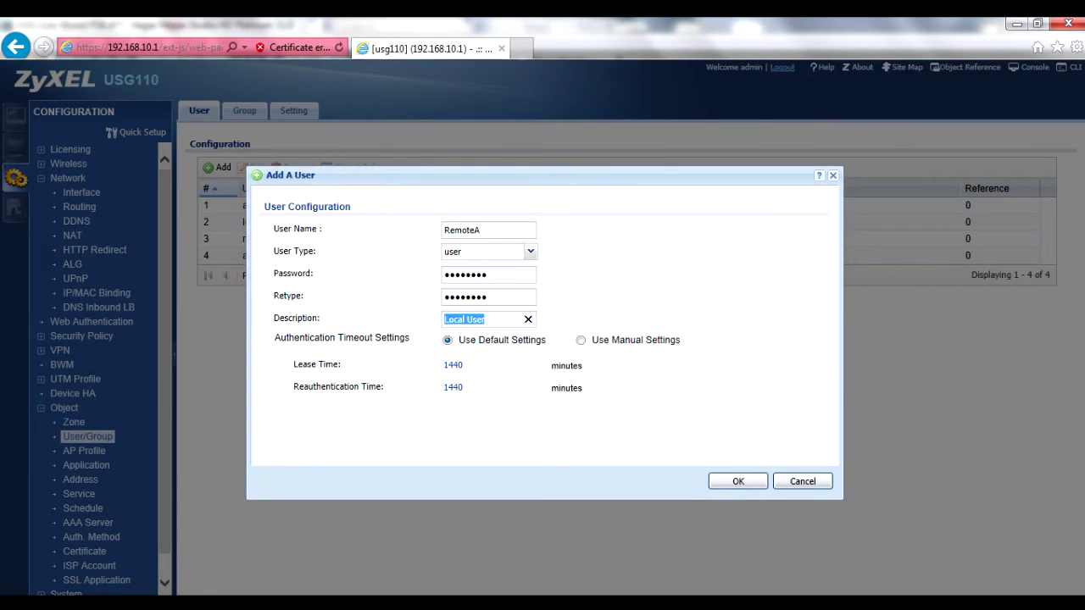
type("Branch Office")
left_click(734, 480)
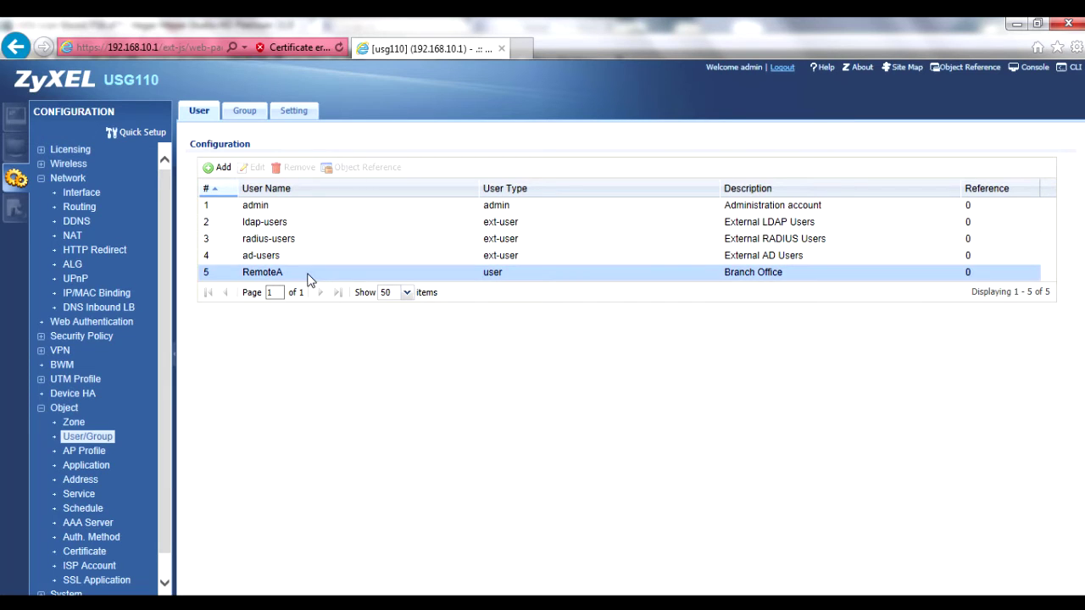
Create group UBPSK_Group with RemoteA as its only member.
left_click(248, 112)
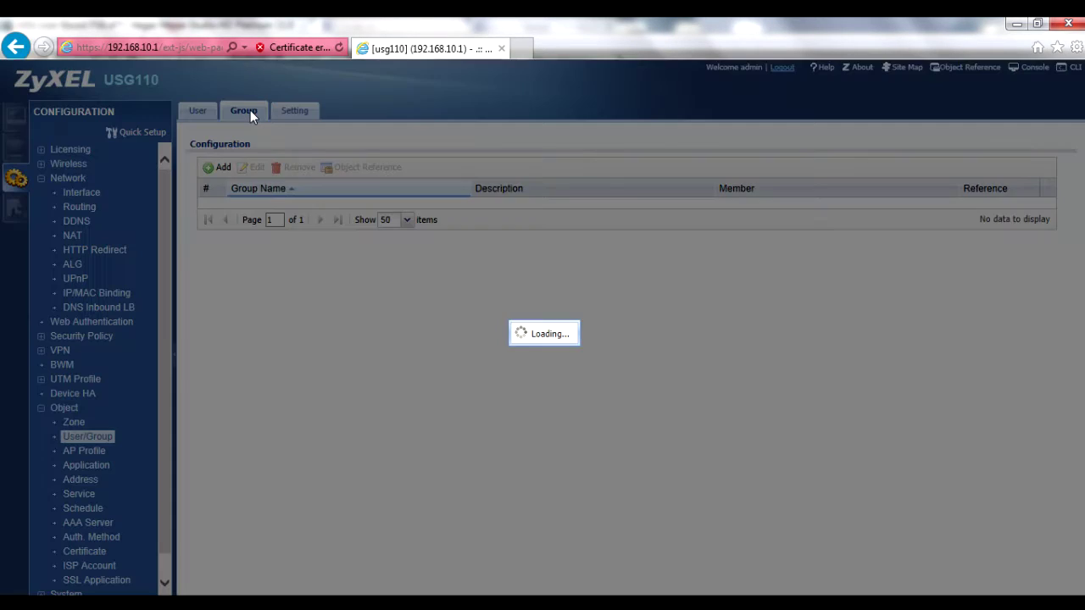
left_click(224, 168)
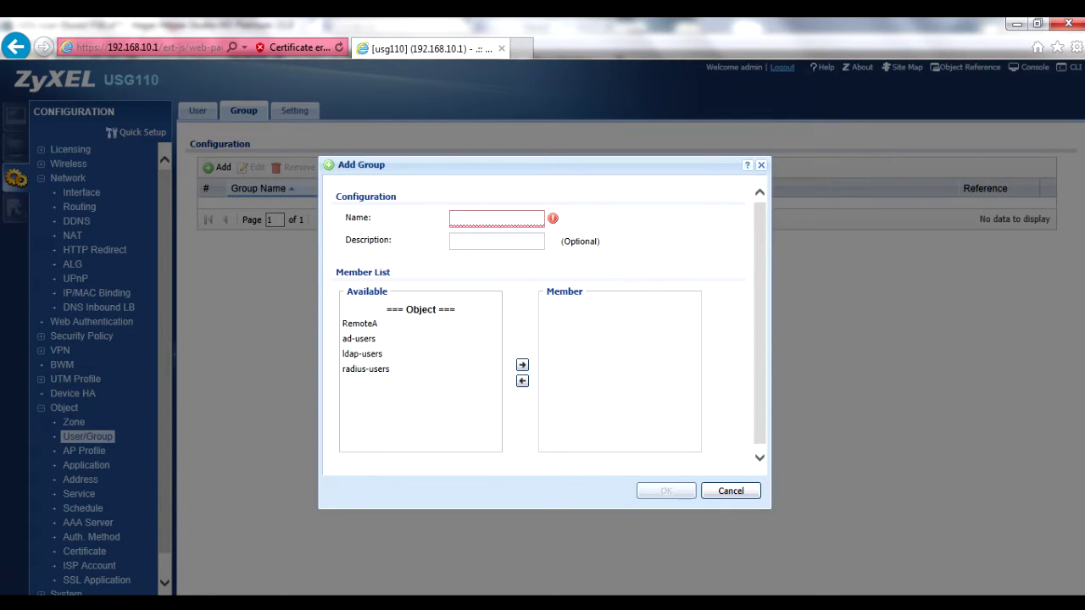
type("UBPS")
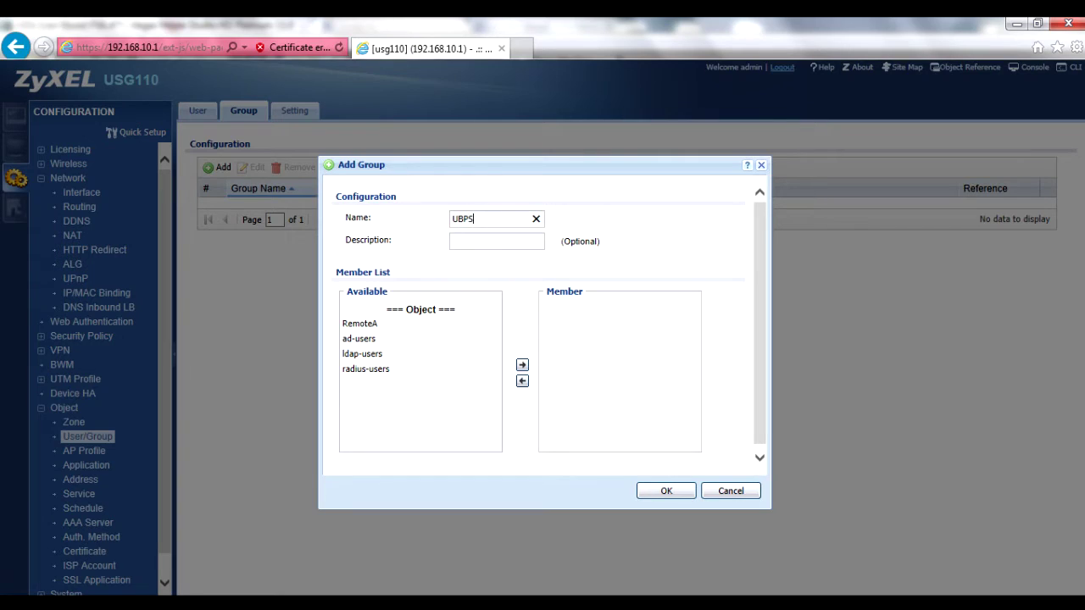
type("K_Group")
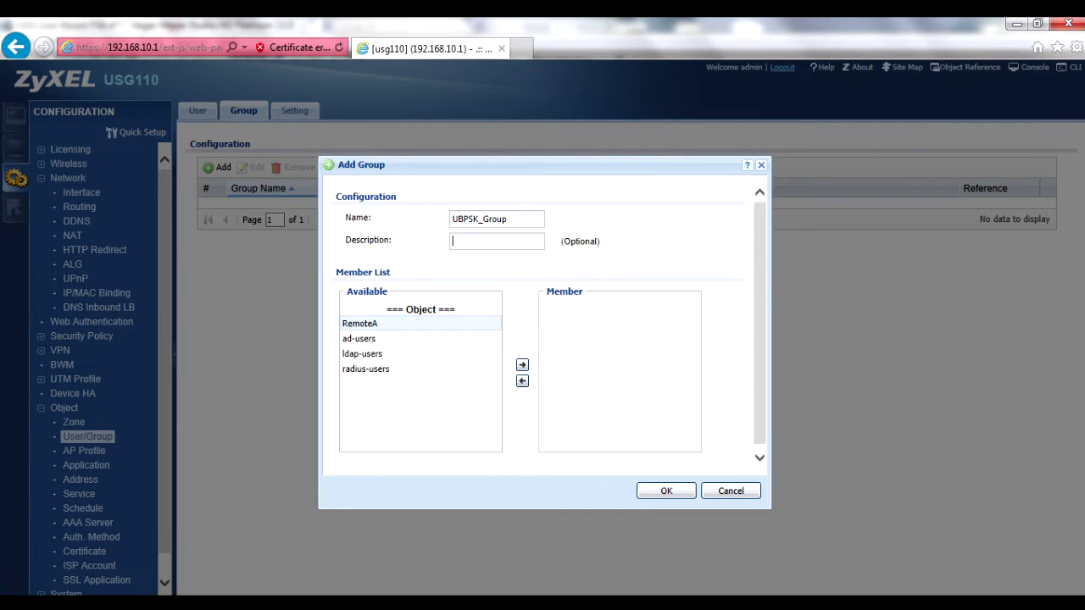
left_click(522, 365)
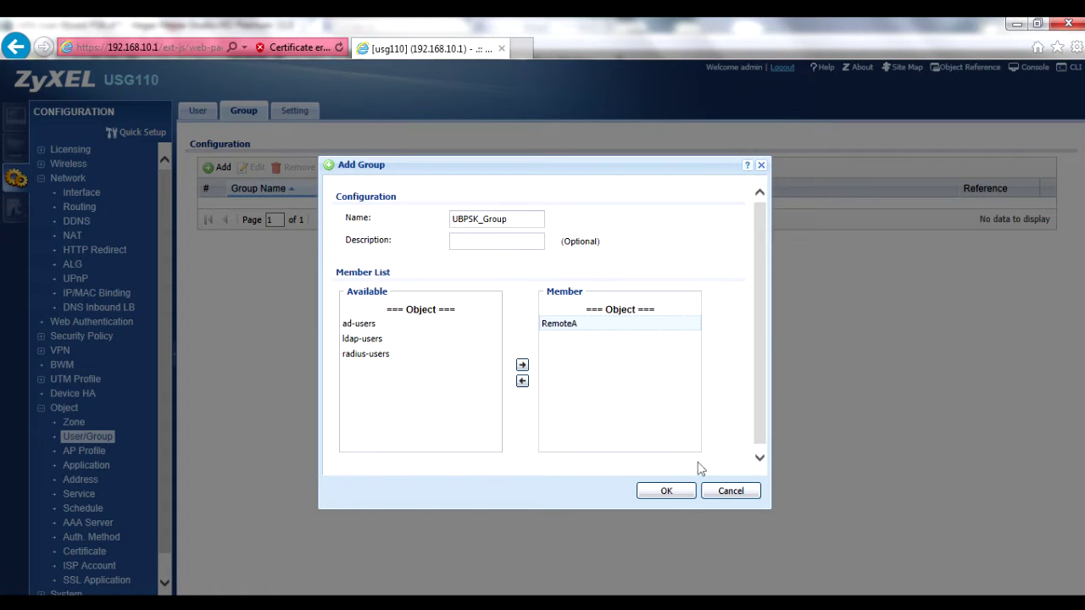
left_click(680, 492)
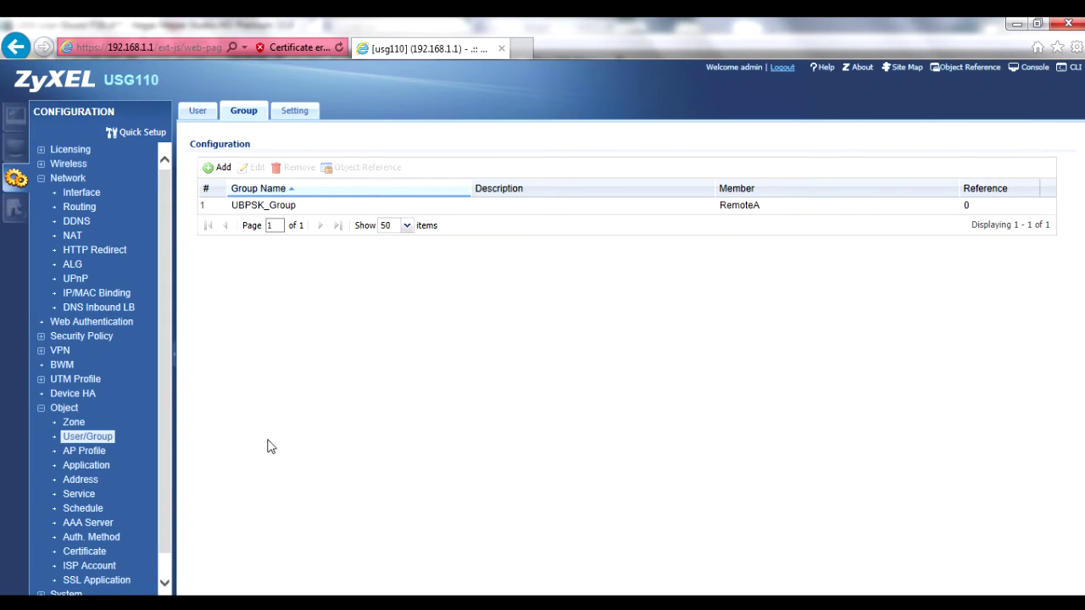
Go to the VPN > IPSec VPN gateway list.
left_click(41, 408)
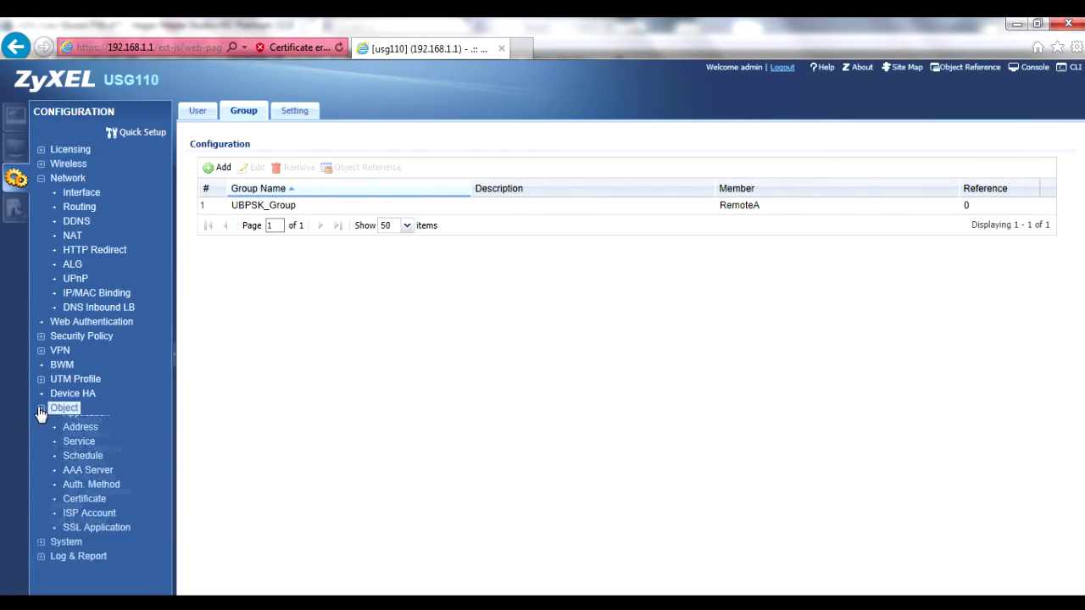
left_click(41, 350)
left_click(78, 370)
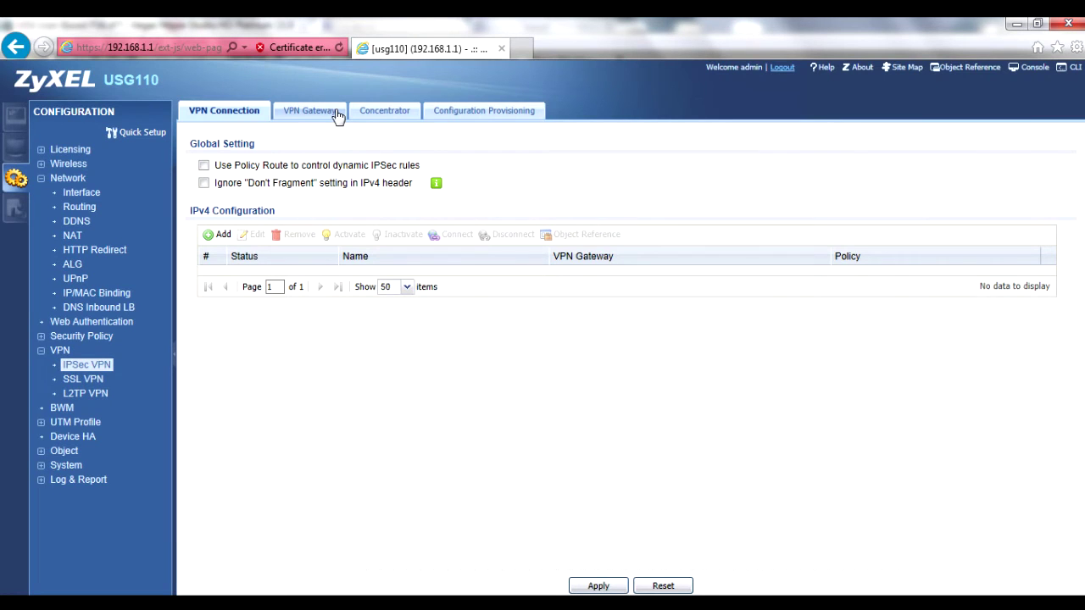
left_click(338, 115)
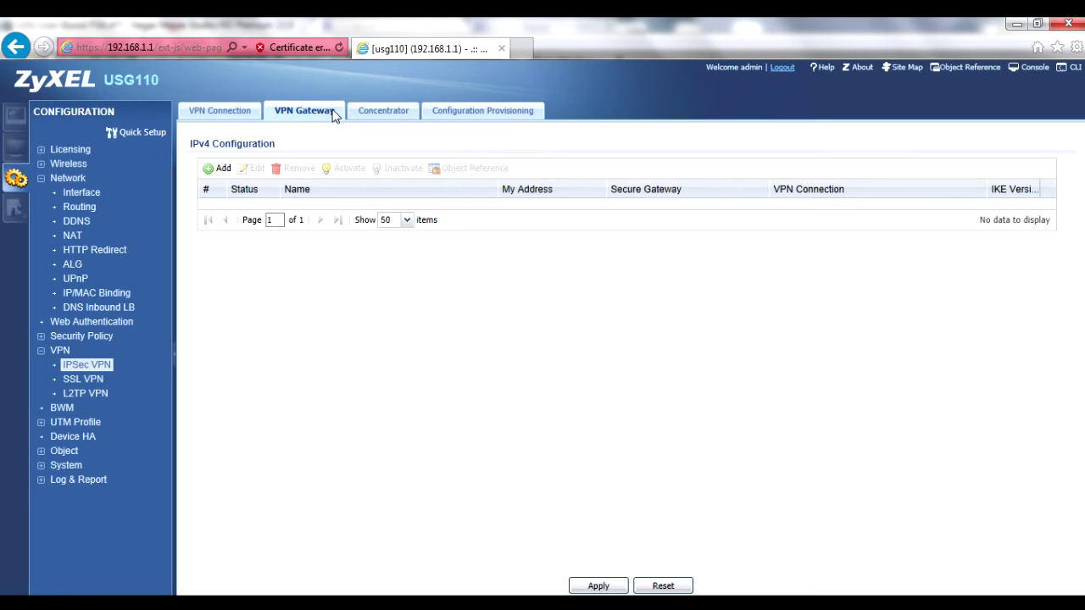
Start an enabled VPN gateway named UBPSK_GW on wan1 with a dynamic peer address.
left_click(223, 168)
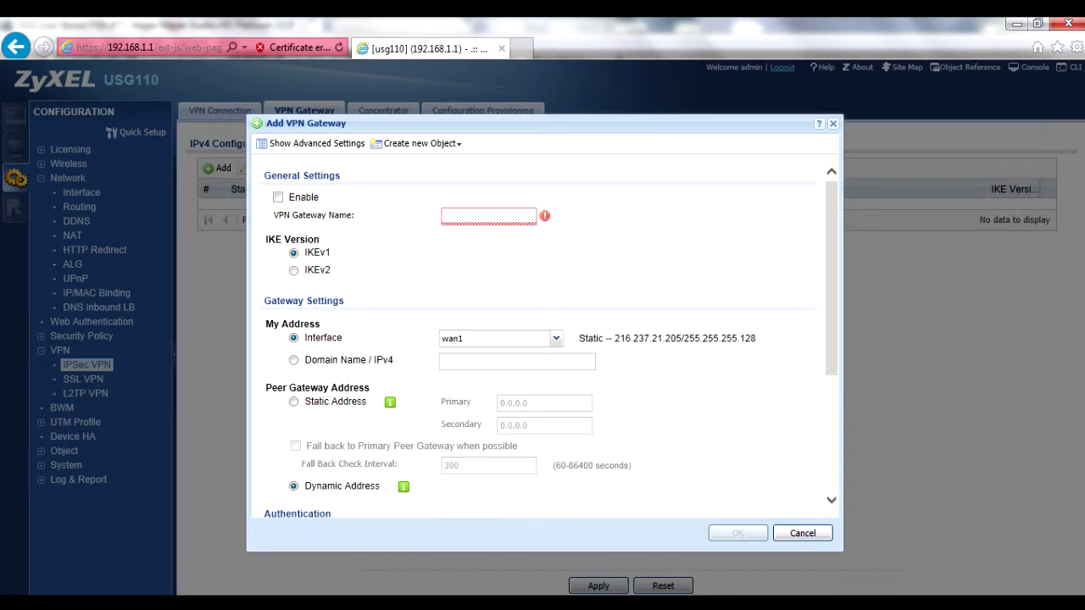
left_click(291, 202)
type("UBPSK_GW")
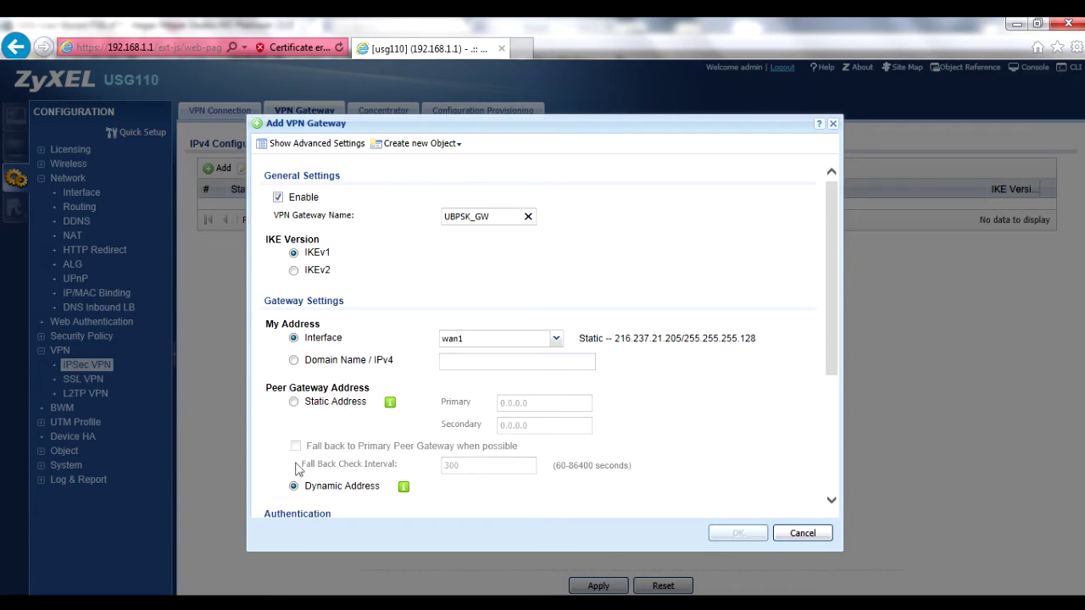
scroll(296, 491, "down", 5)
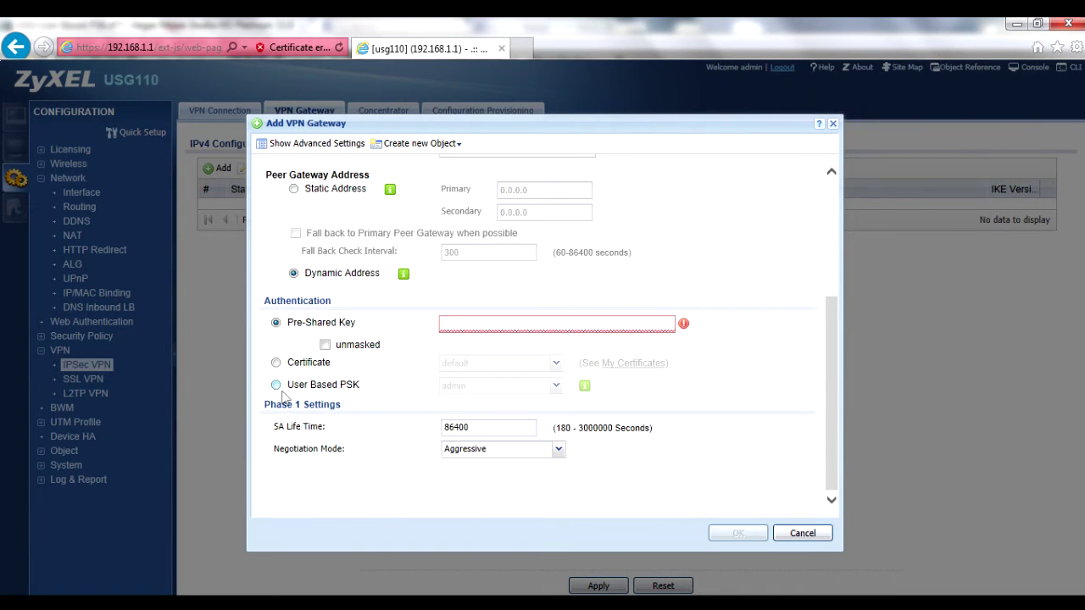
Authenticate UBPSK_GW by user-based PSK for UBPSK_Group in Aggressive mode and save it.
left_click(277, 388)
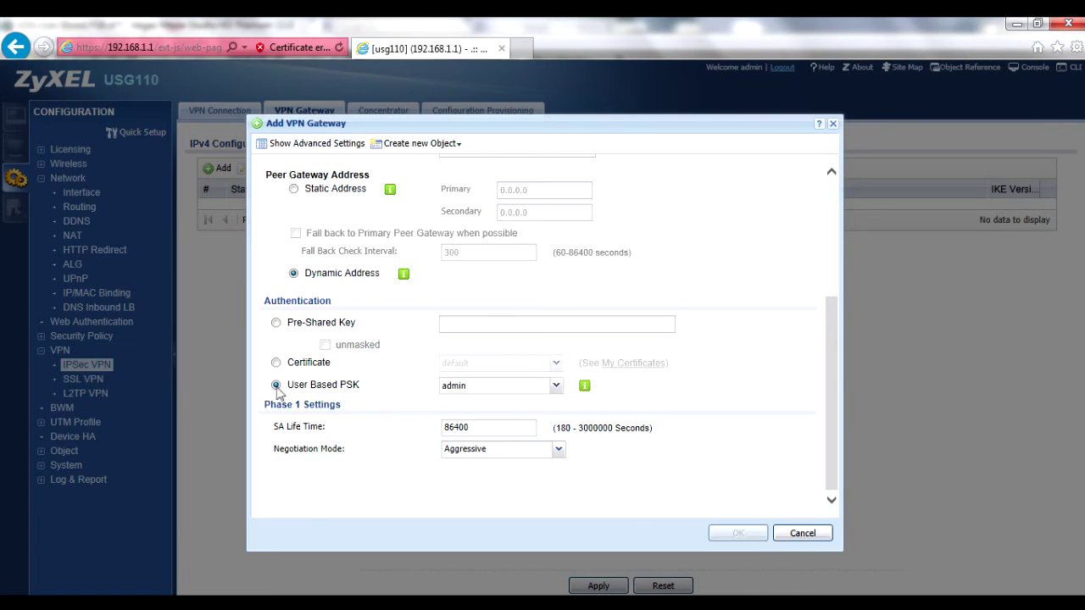
left_click(556, 386)
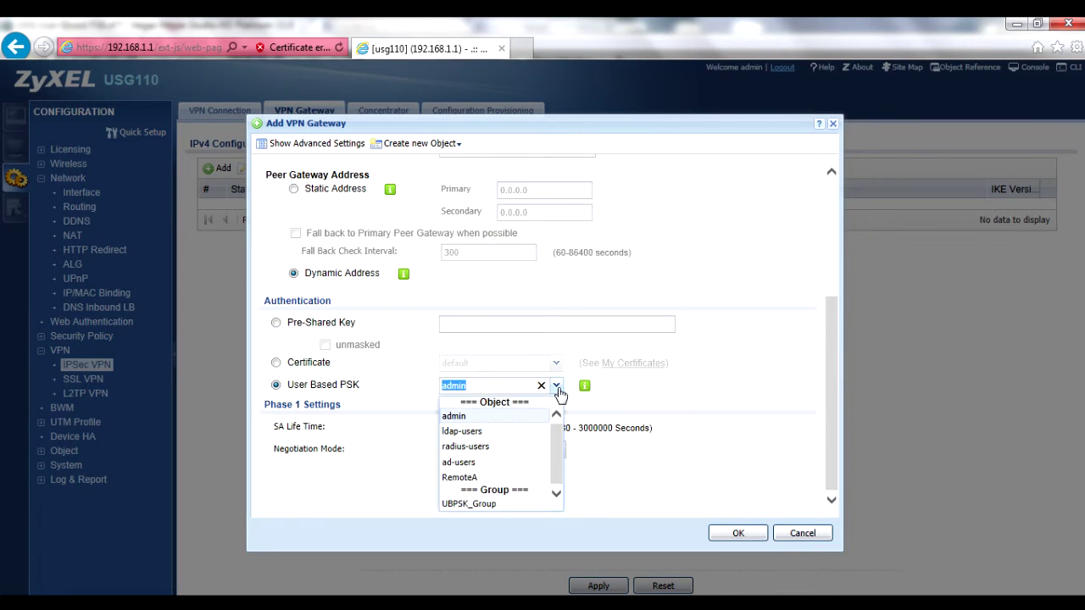
left_click(470, 505)
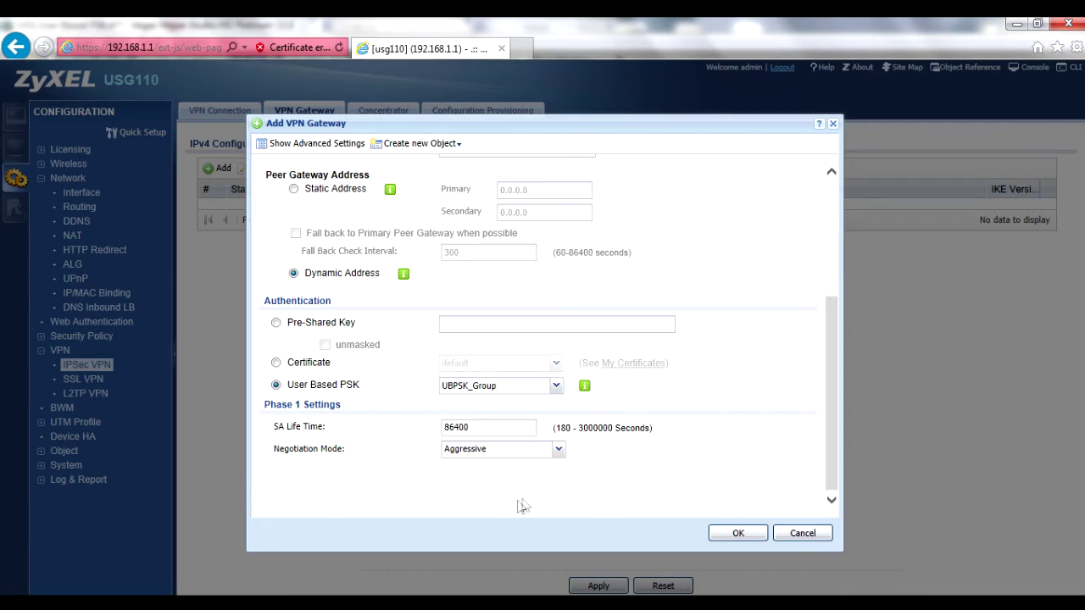
left_click(558, 451)
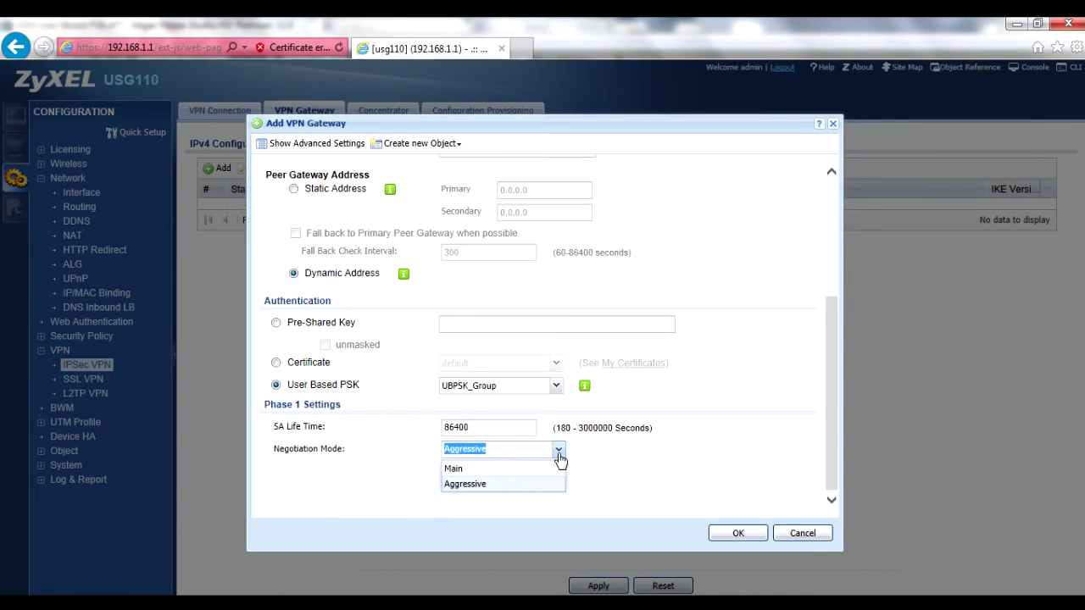
left_click(560, 458)
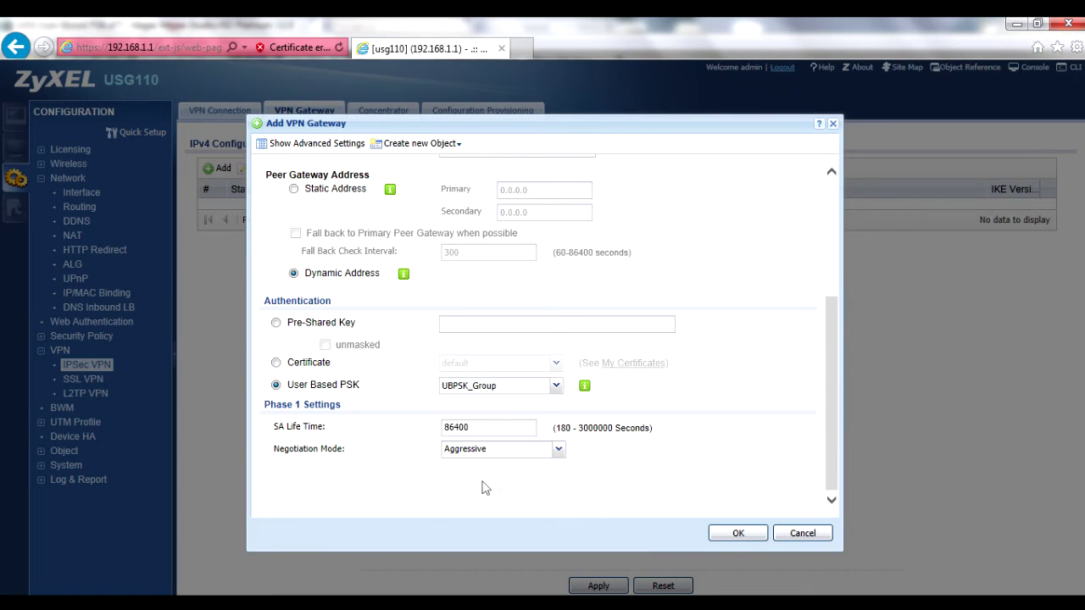
left_click(297, 148)
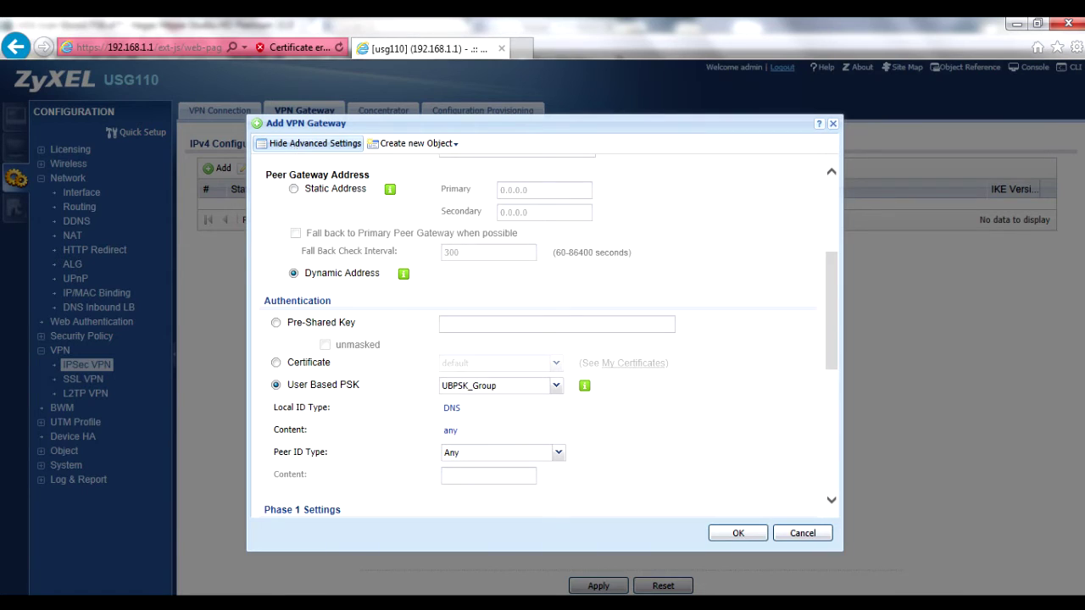
scroll(381, 287, "down", 4)
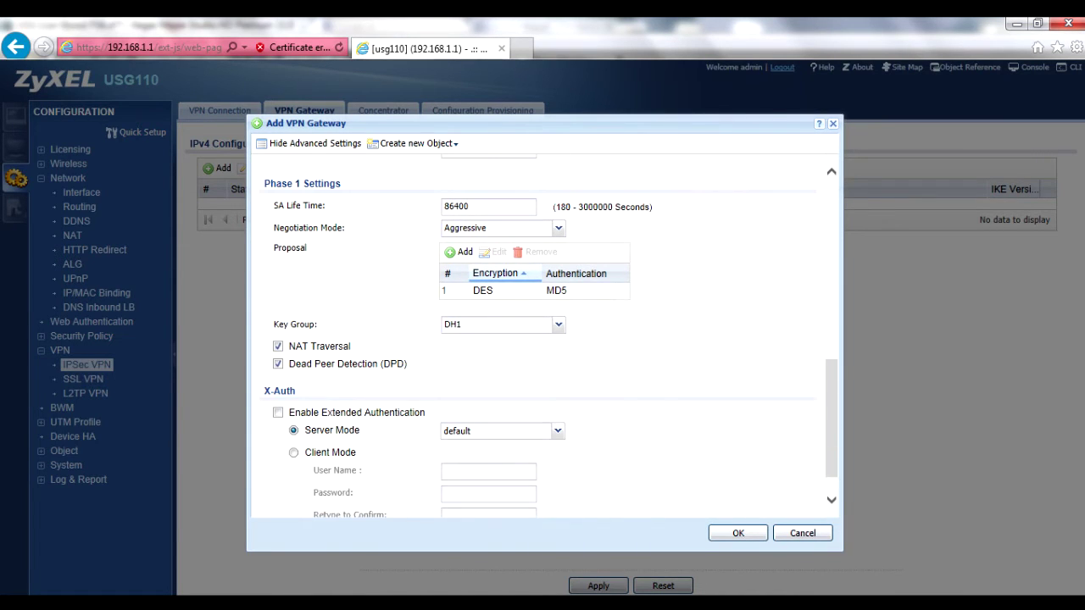
left_click(727, 534)
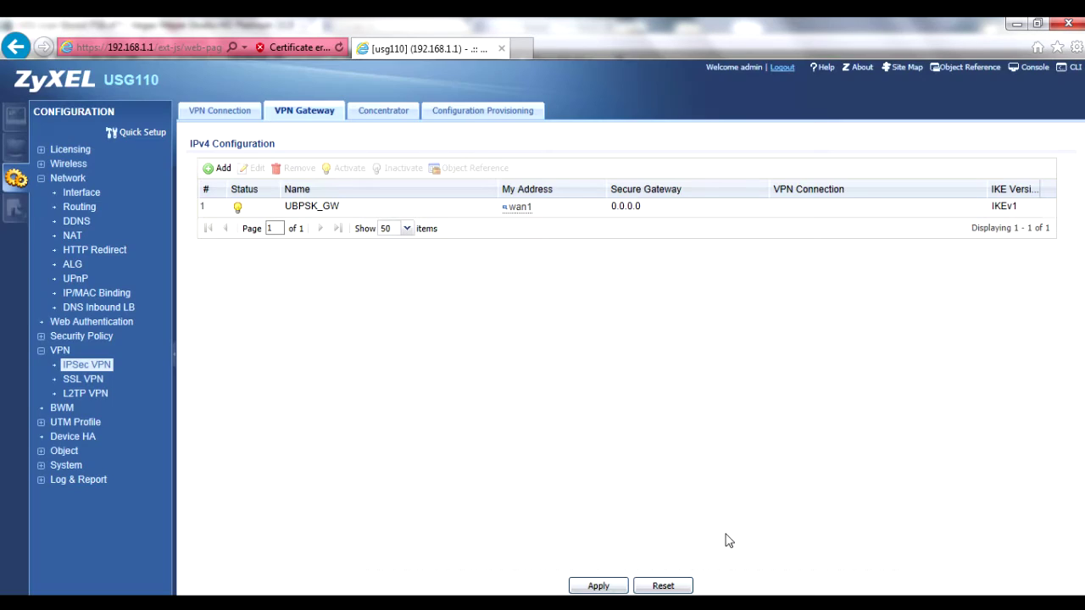
Add enabled connection UBPSK_Conn using gateway UBPSK_GW and local policy LAN1_SUBNET.
left_click(215, 112)
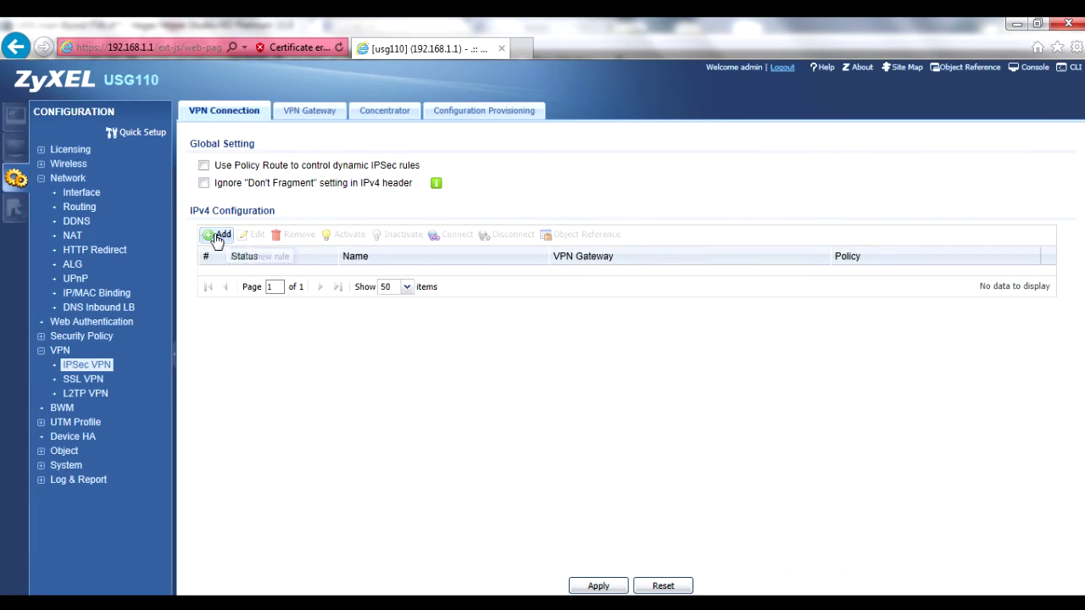
left_click(218, 234)
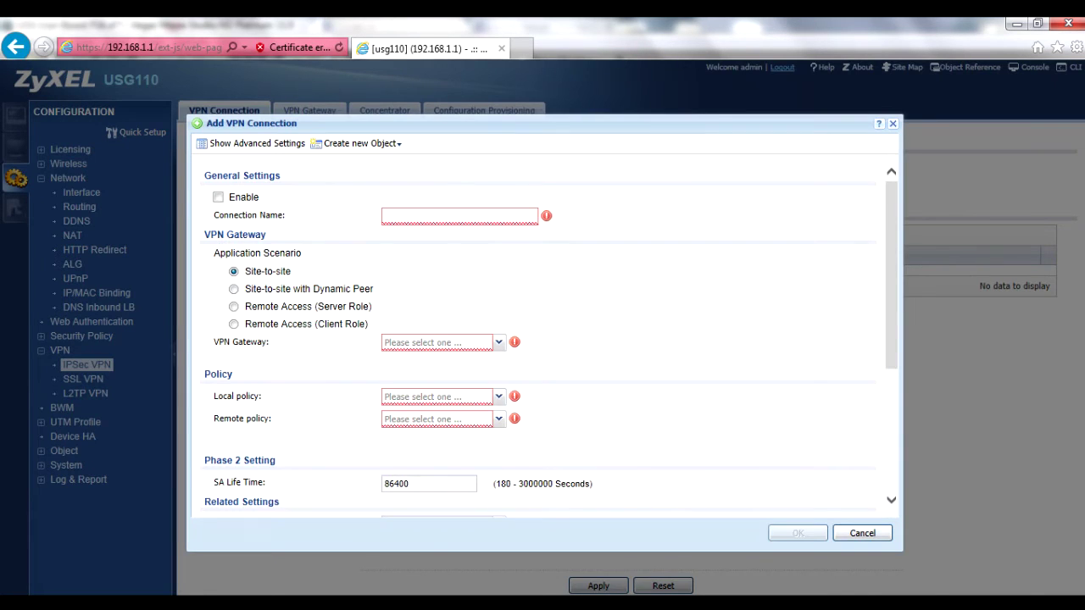
left_click(218, 198)
type("UBPS")
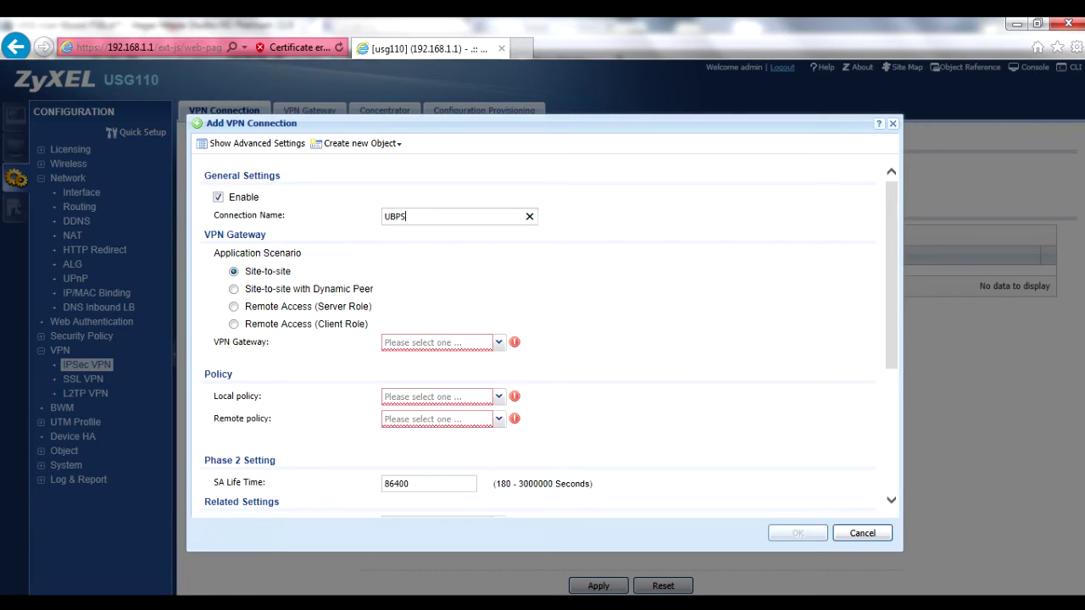
type("K_Conn")
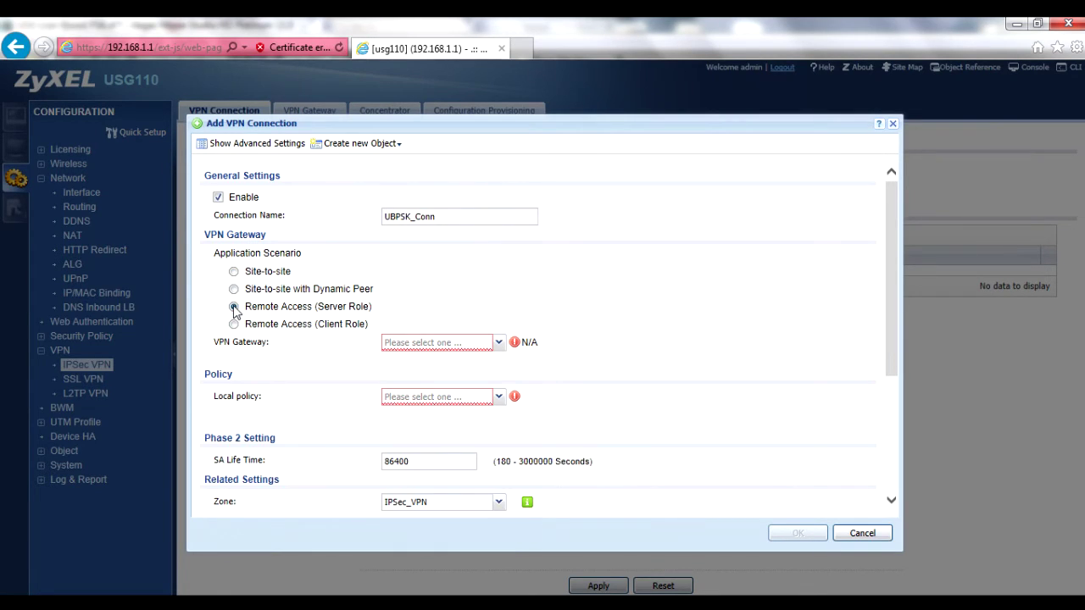
left_click(499, 343)
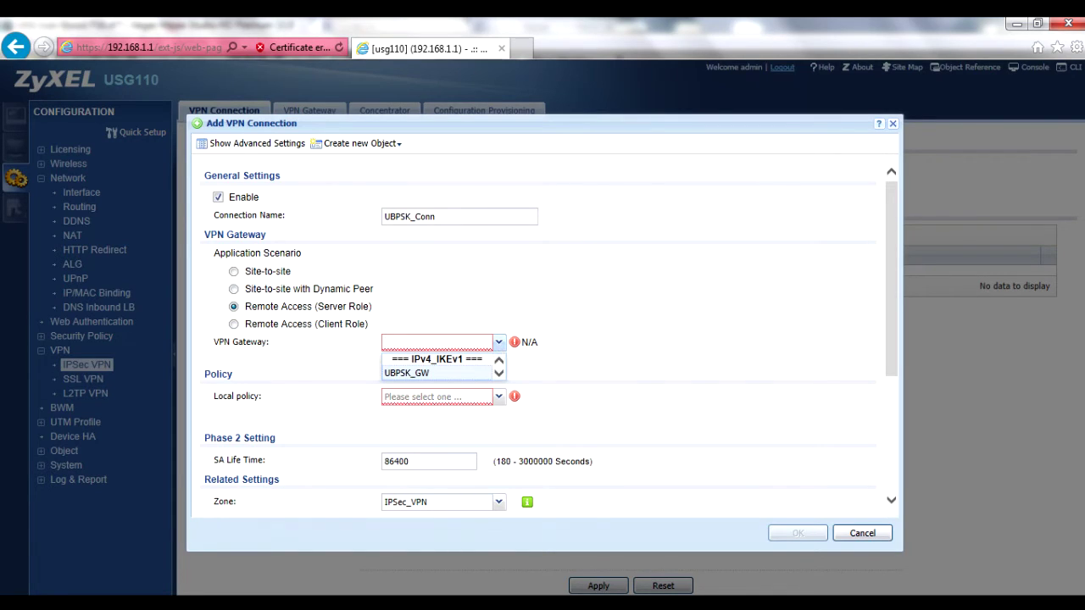
left_click(436, 374)
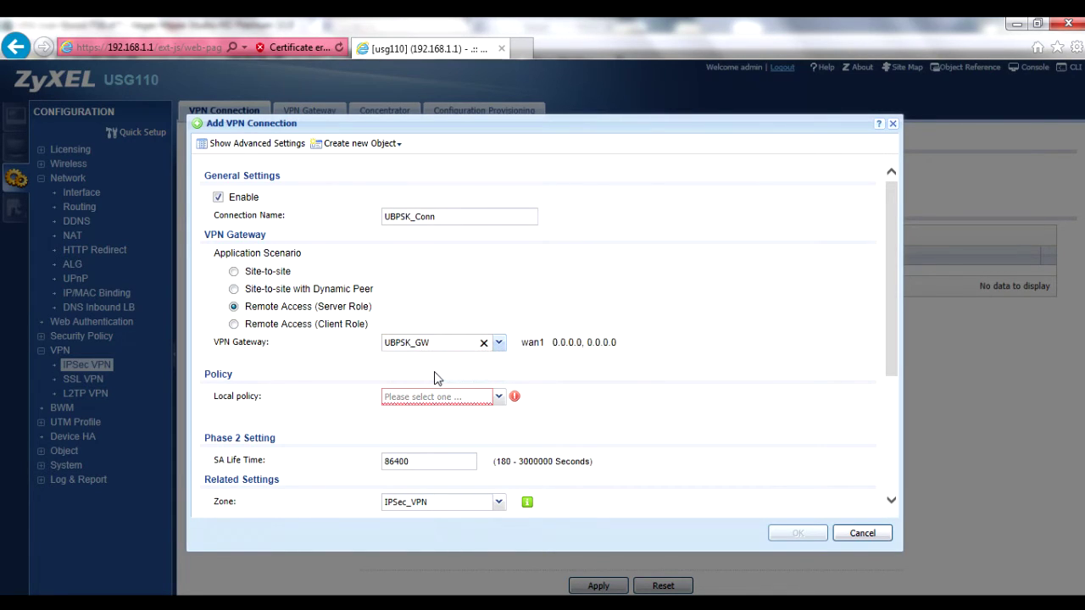
left_click(498, 399)
left_click(499, 400)
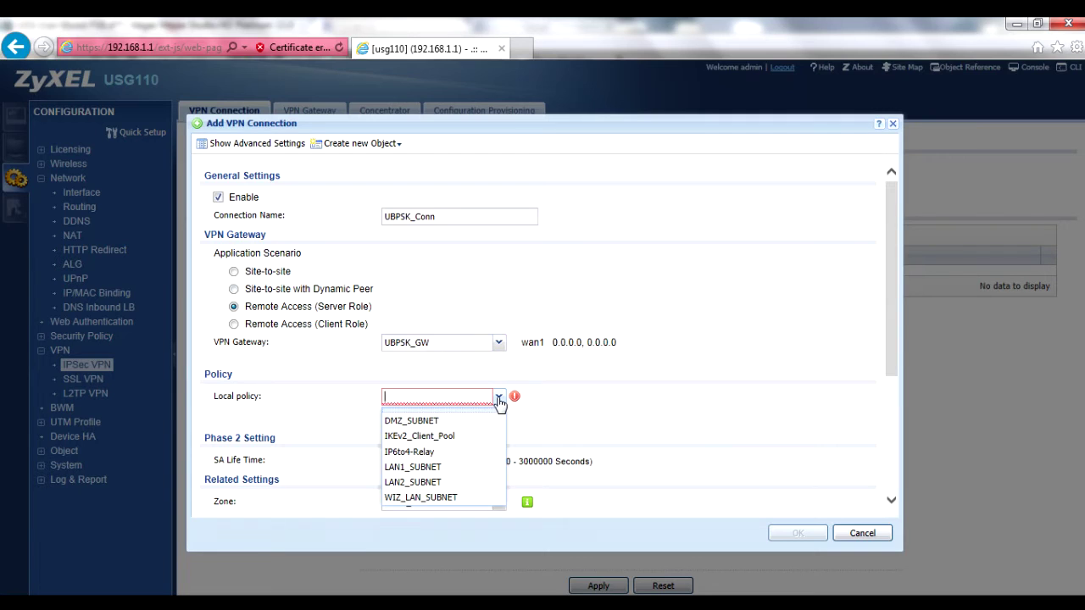
left_click(453, 469)
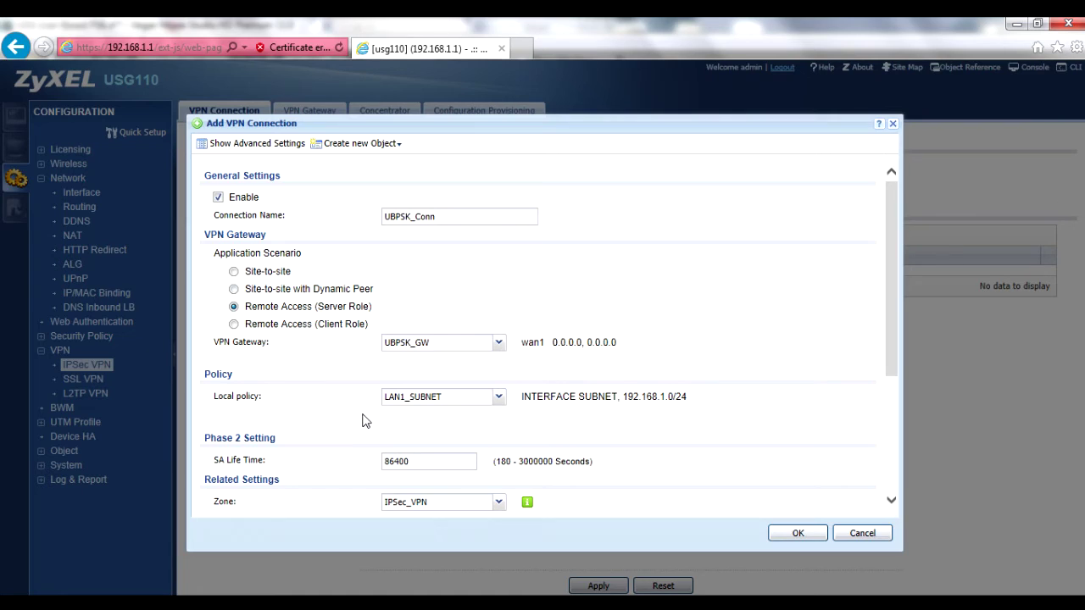
Review the advanced connection settings and save UBPSK_Conn.
left_click(357, 147)
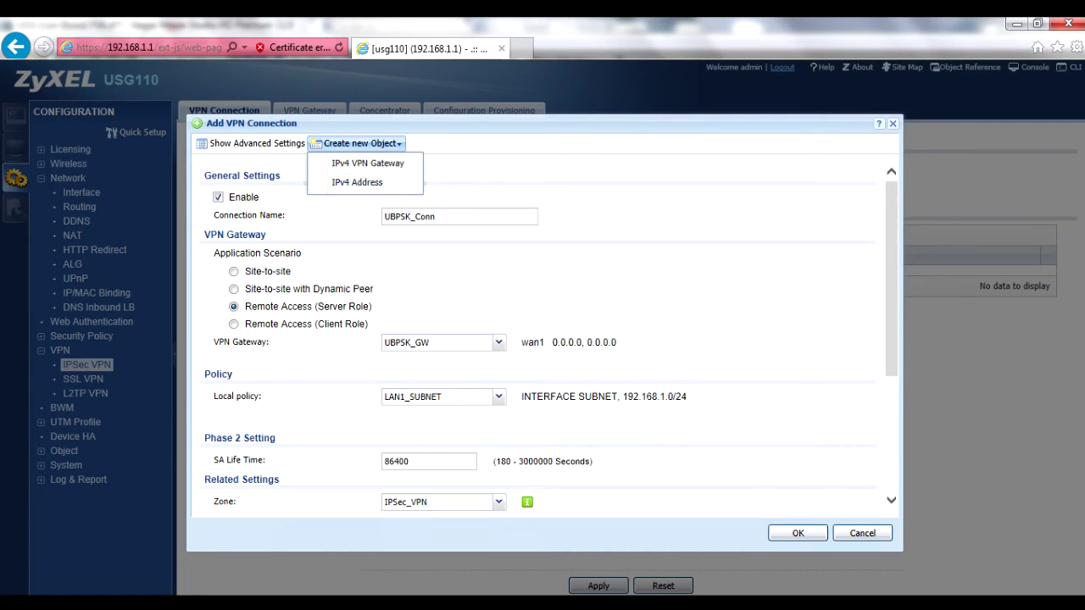
left_click(358, 182)
scroll(629, 208, "down", 5)
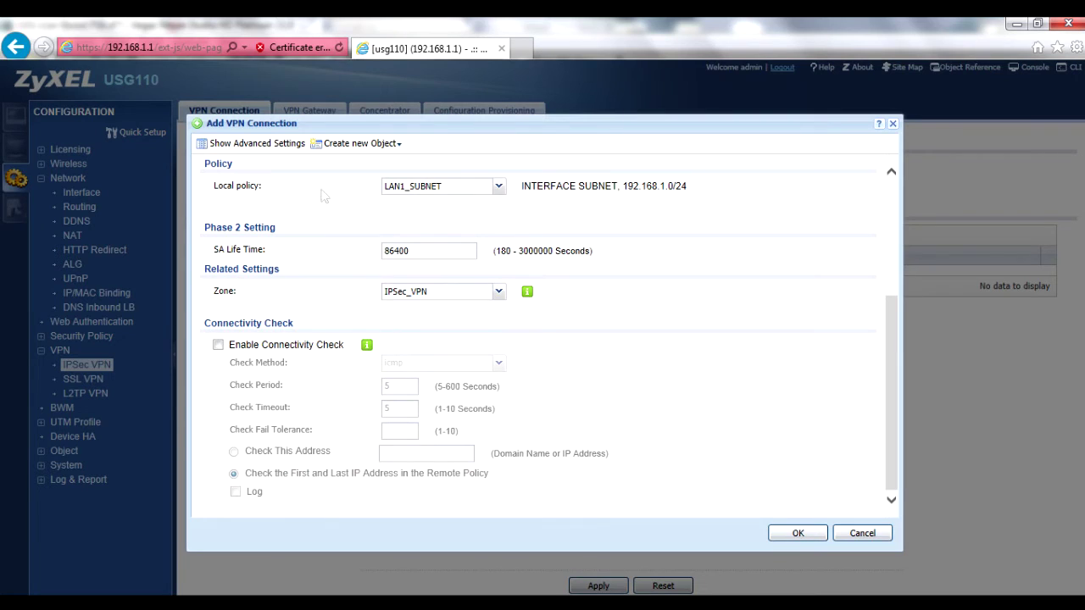
left_click(264, 146)
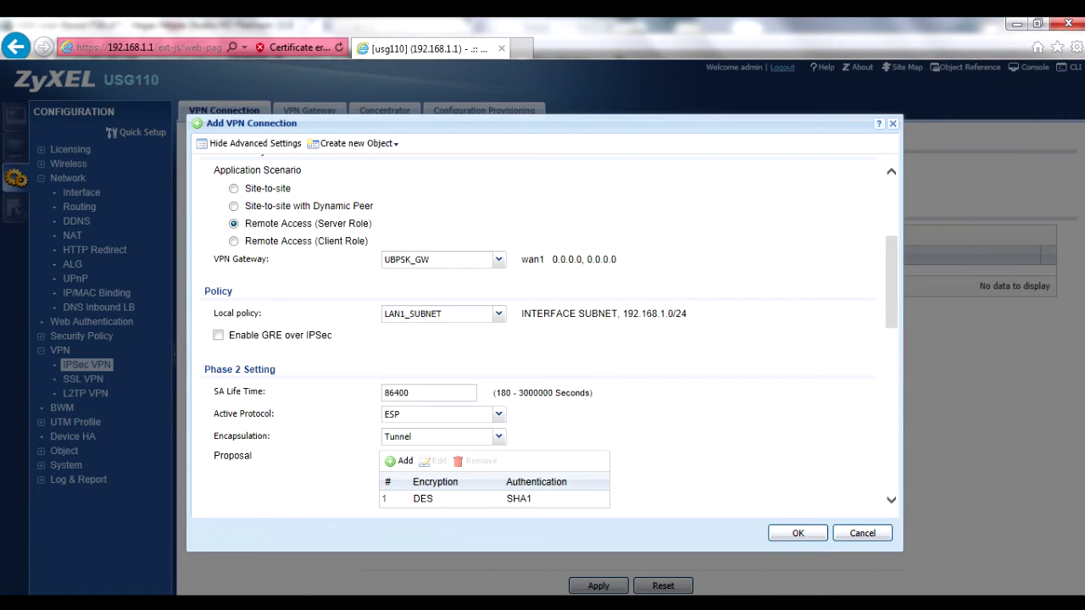
scroll(543, 339, "down", 3)
scroll(542, 339, "up", 1)
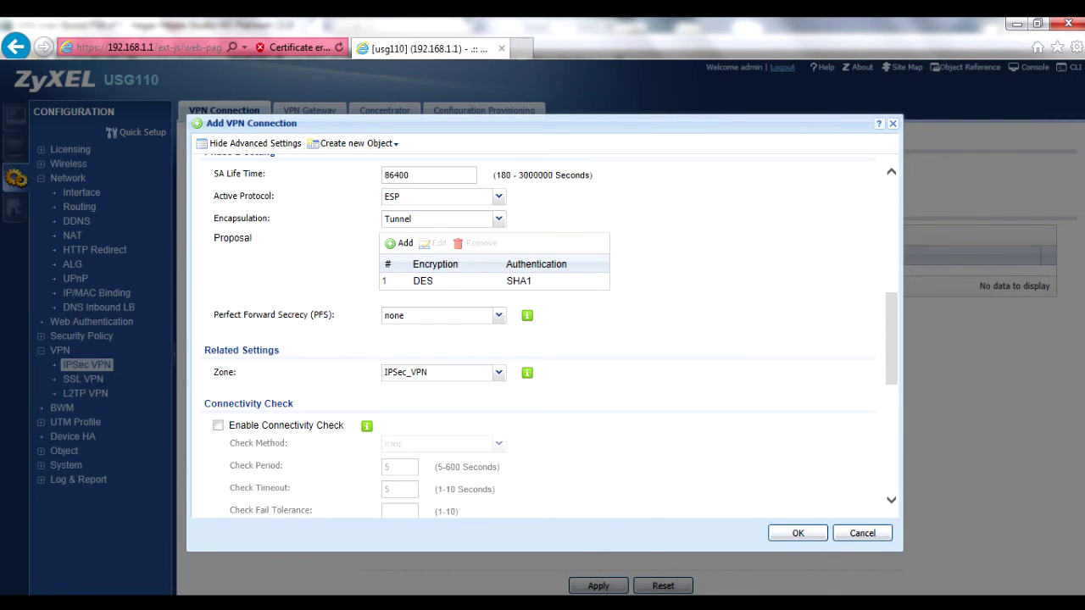
scroll(581, 344, "down", 3)
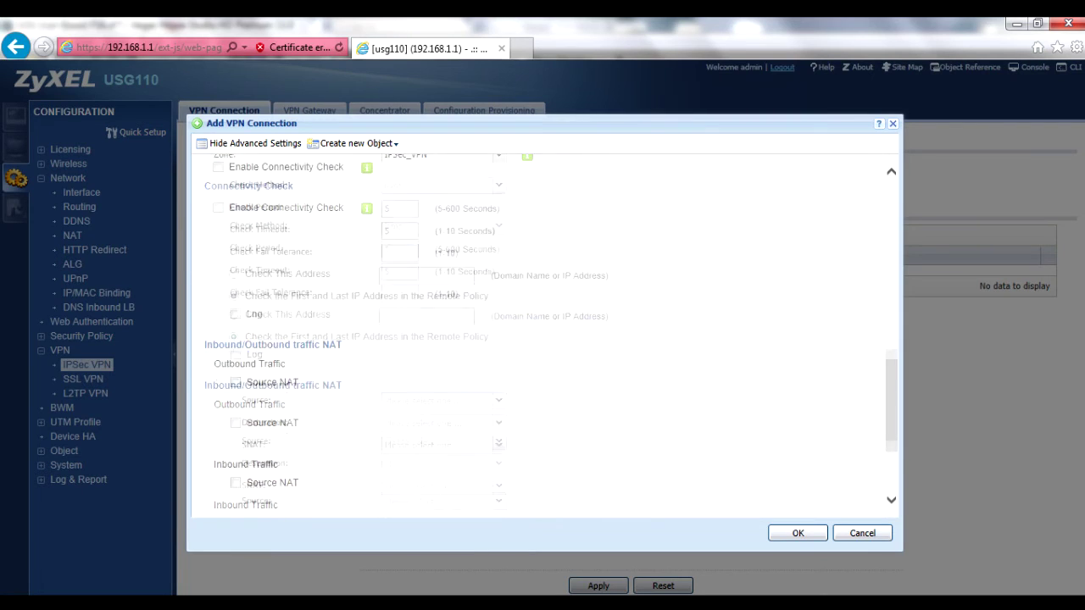
left_click(780, 534)
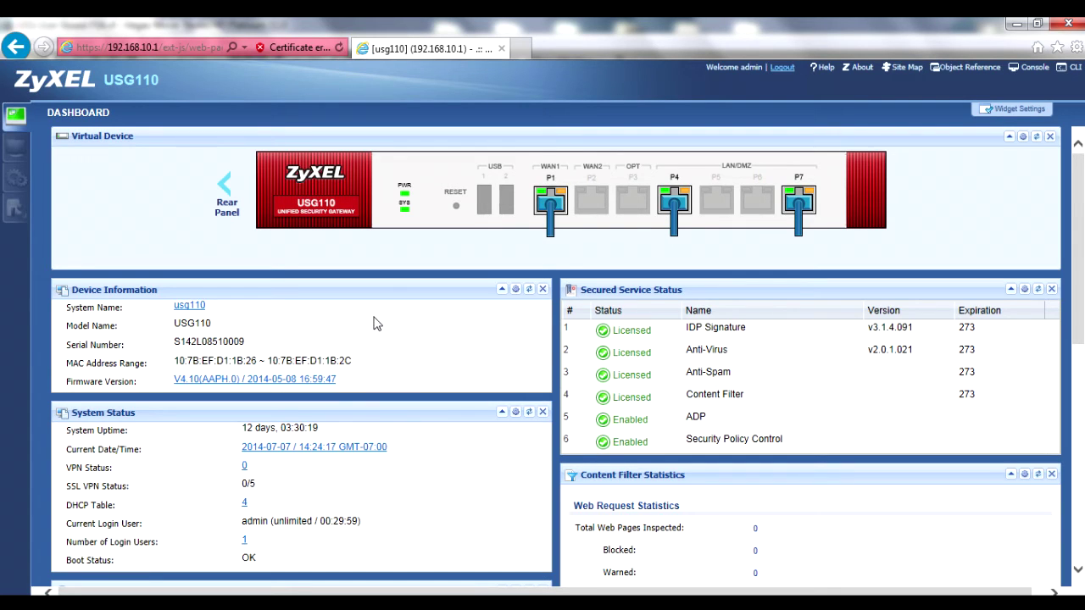
Navigate to Configuration > VPN > IPSec VPN and view the empty VPN Gateway list.
left_click(17, 183)
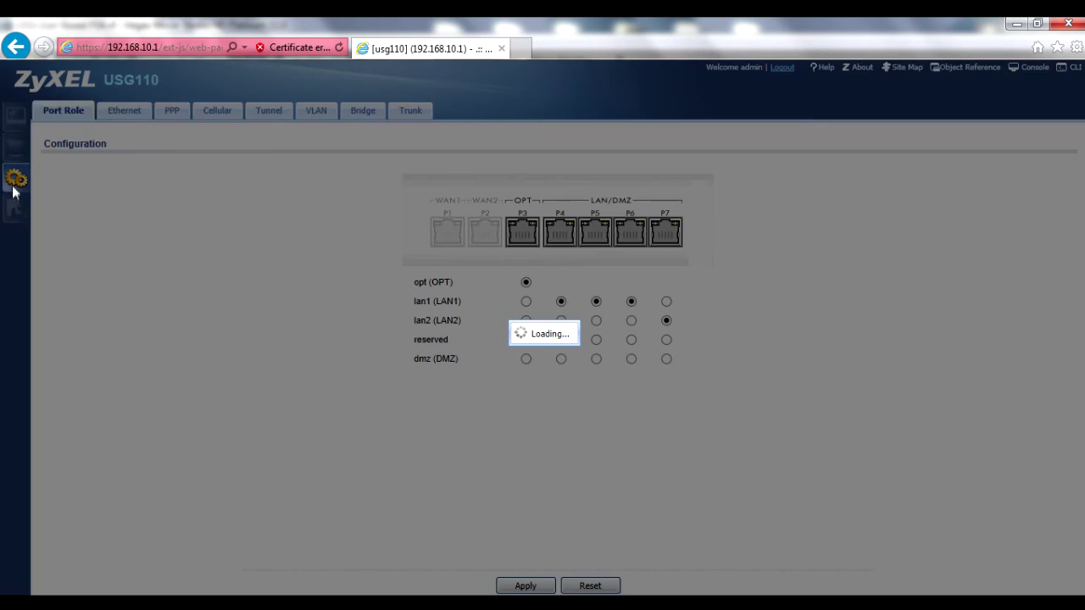
left_click(51, 351)
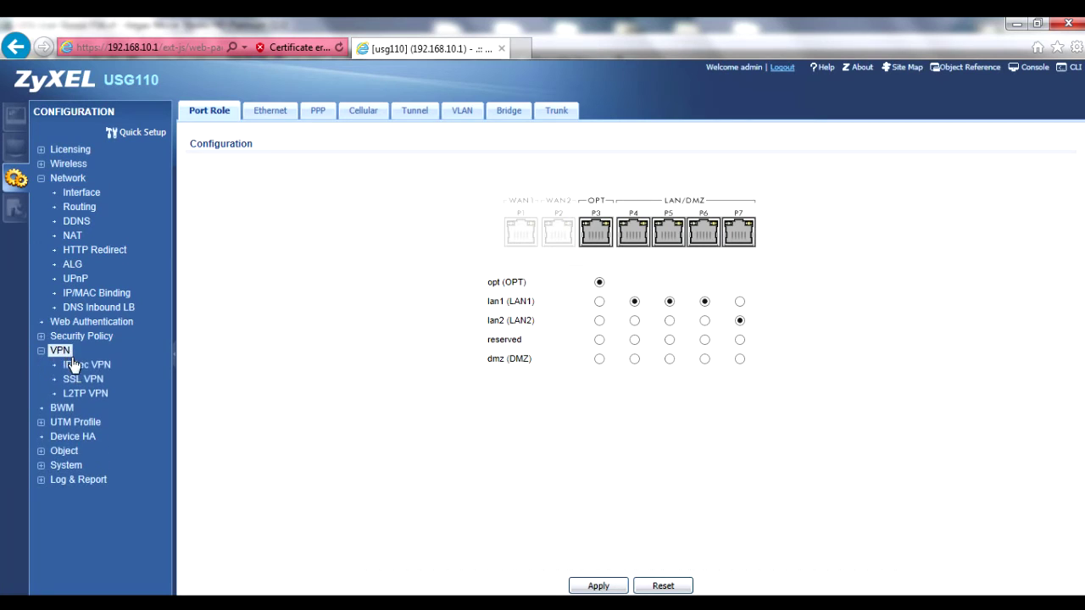
left_click(81, 365)
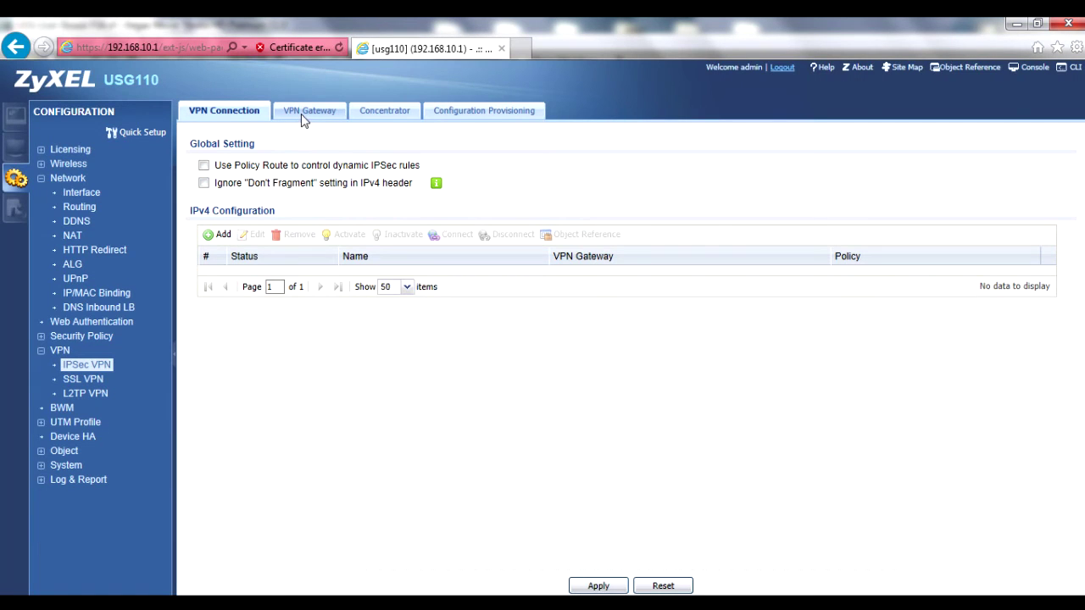
left_click(307, 113)
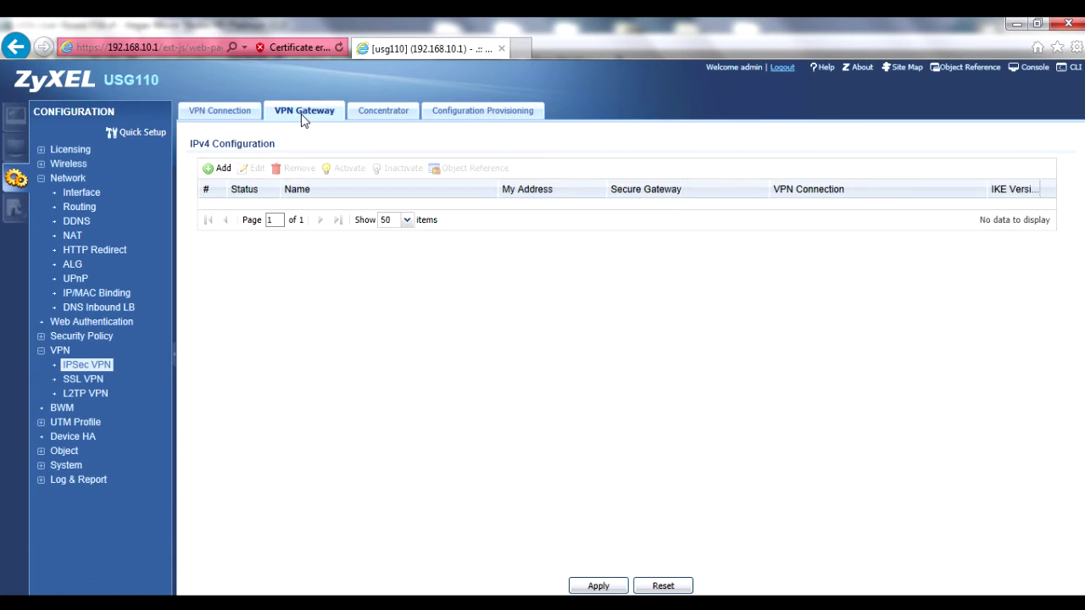
Add enabled gateway To_Parent_USG with static peer 216.237.21.205 and a pre-shared key.
left_click(222, 173)
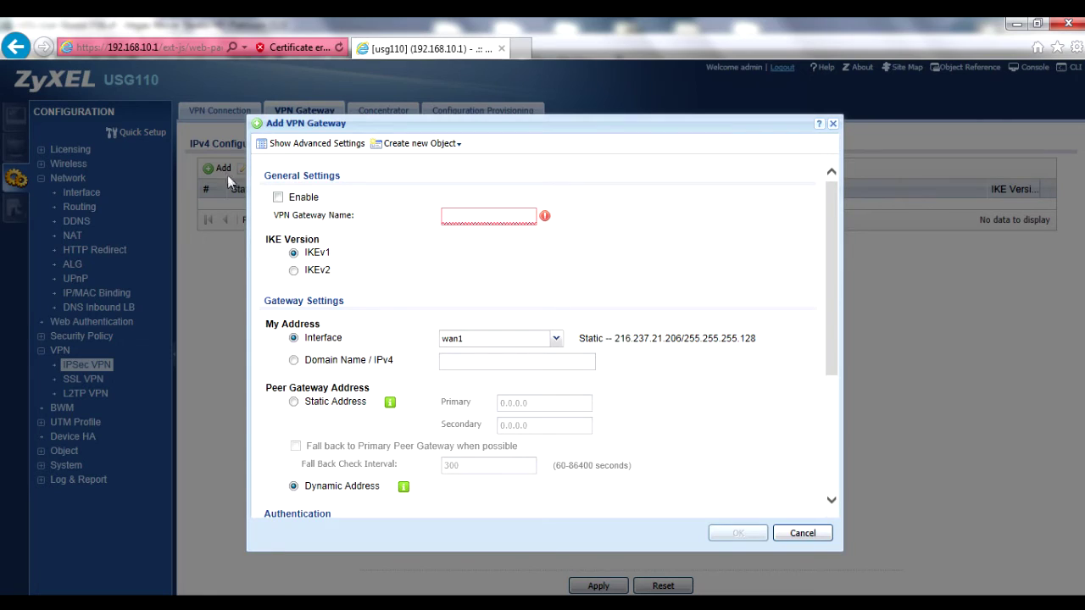
left_click(278, 199)
type("To_Parent_USH")
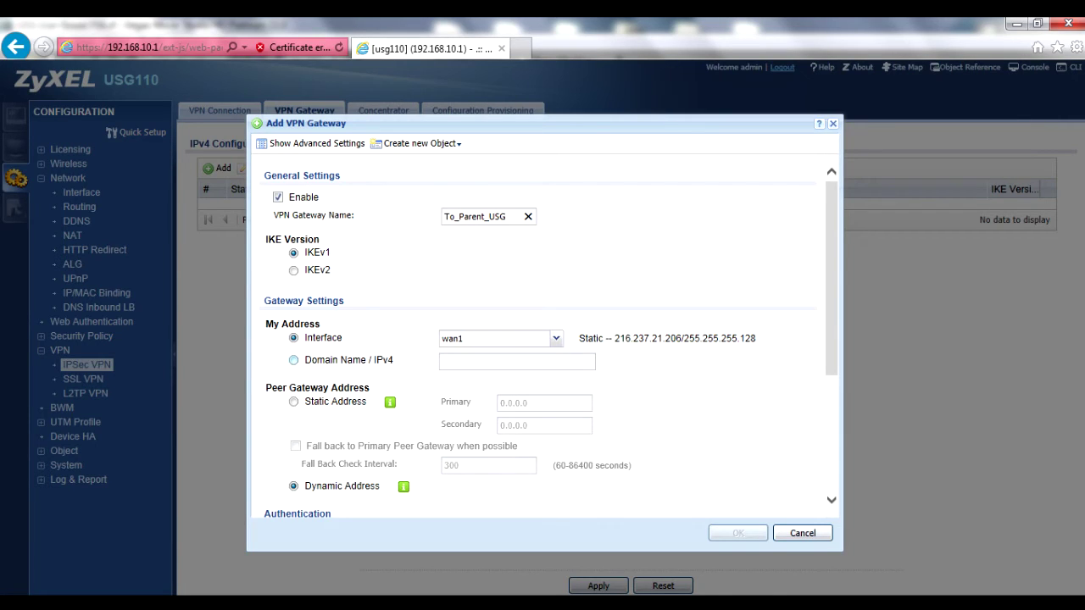
left_click(294, 402)
left_click(509, 403)
type("216")
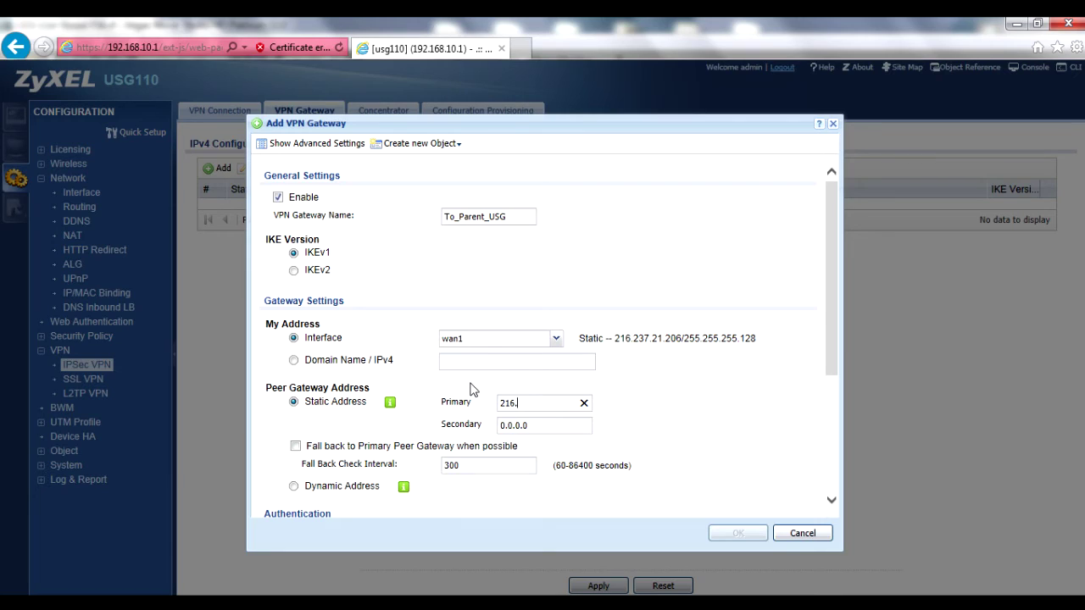
type(".237.21.205")
scroll(442, 504, "down", 3)
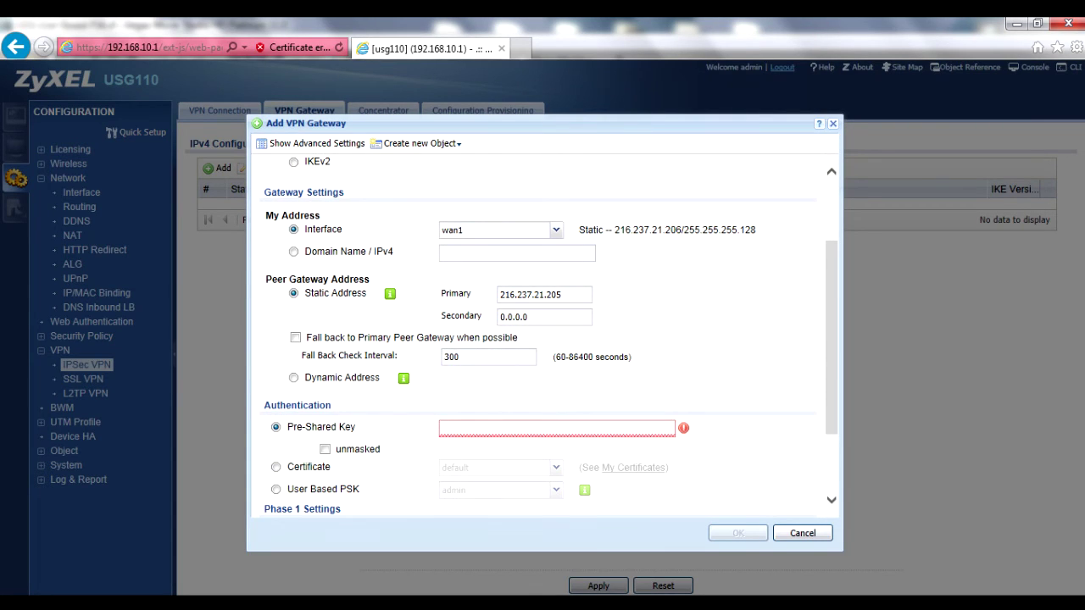
type("********")
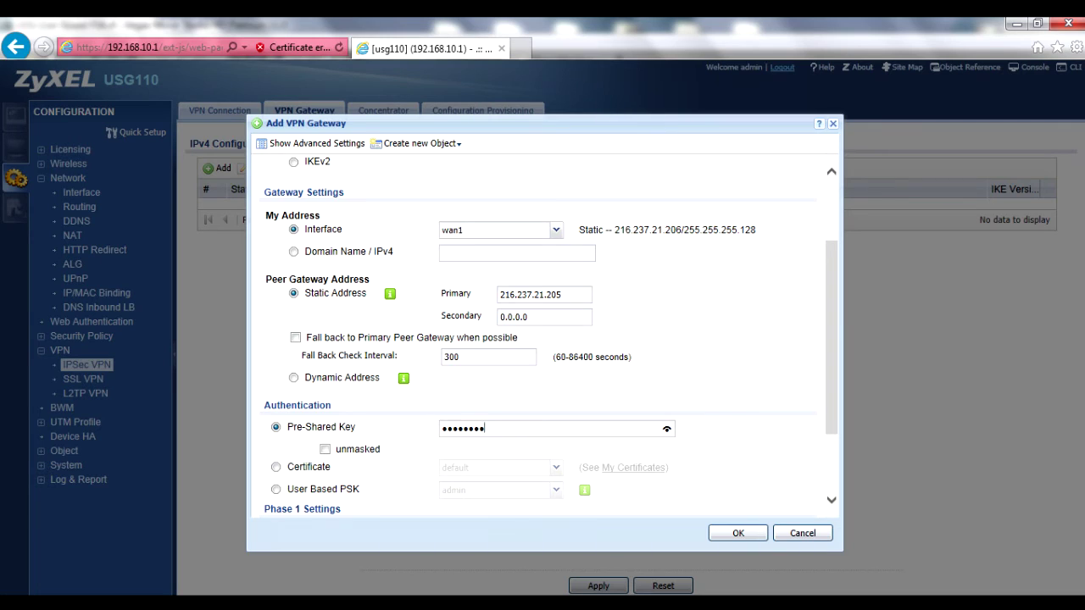
Set the gateway's local ID type to DNS with content RemoteA.
left_click(312, 144)
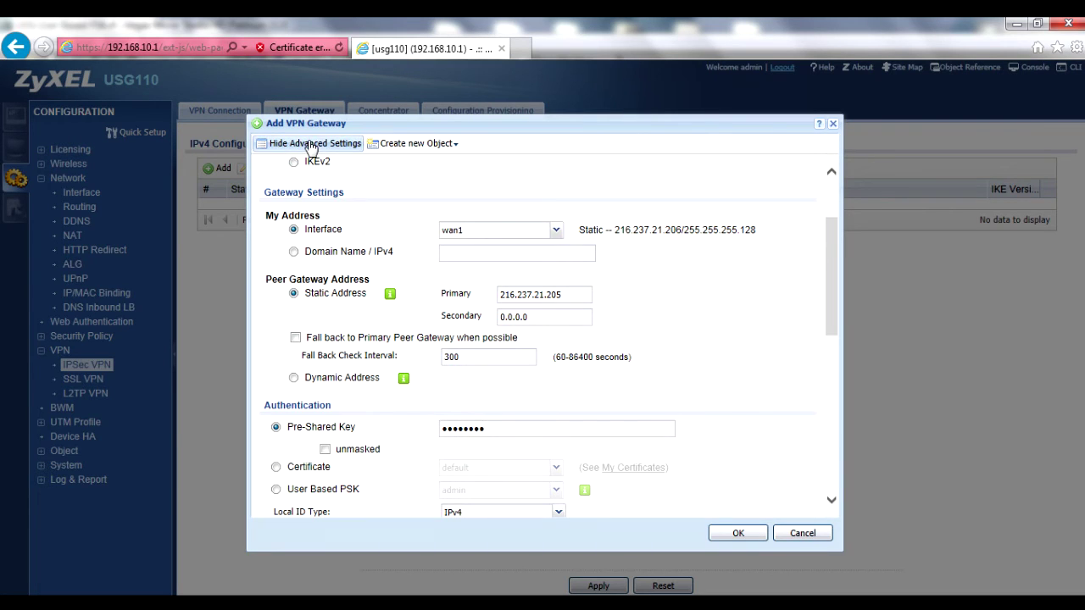
scroll(390, 352, "down", 3)
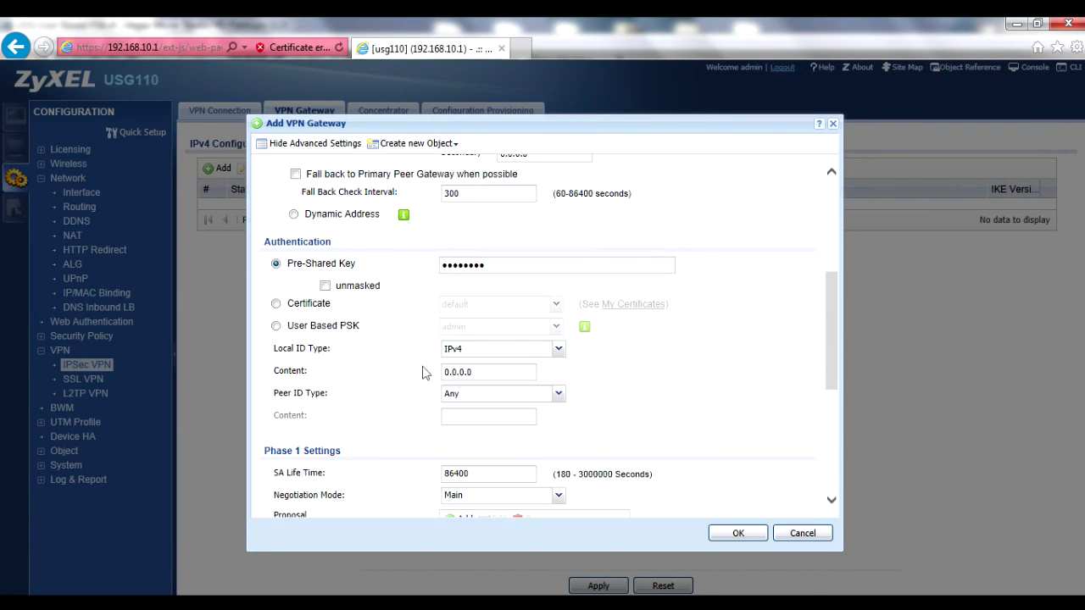
left_click(558, 348)
left_click(473, 384)
key("Tab")
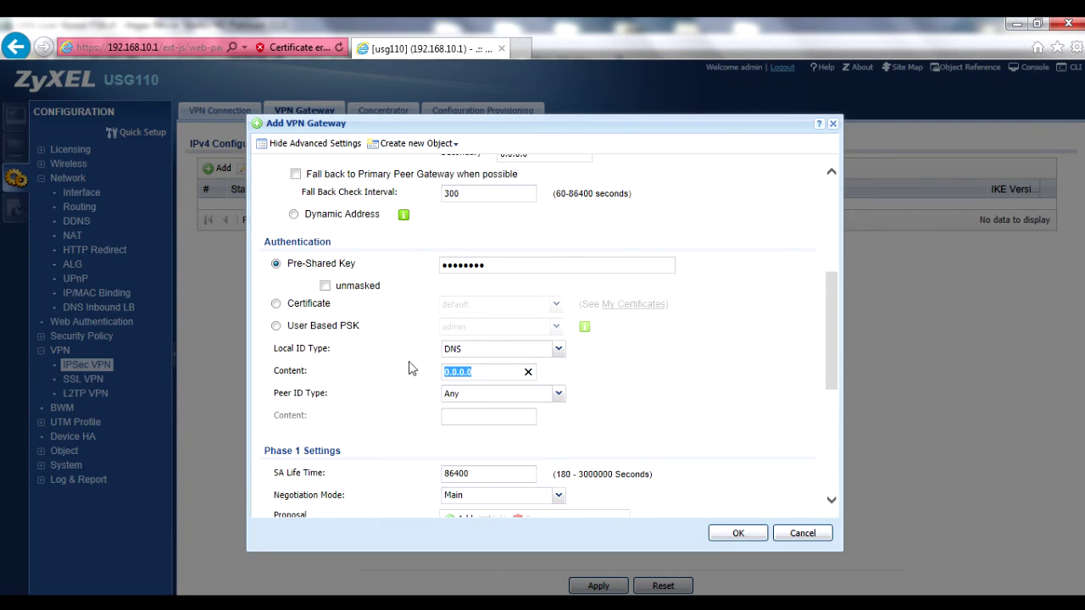
type("Temo")
key("Delete")
type("R")
Switch negotiation mode to Aggressive and save the To_Parent_USG gateway.
scroll(508, 382, "down", 2)
left_click(558, 386)
left_click(459, 421)
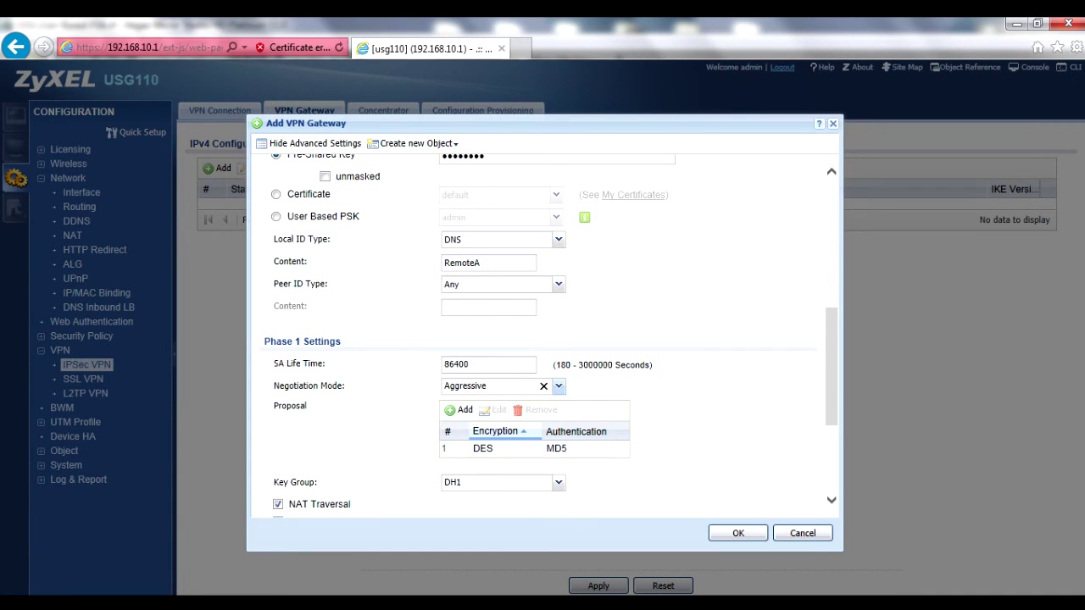
scroll(458, 416, "down", 4)
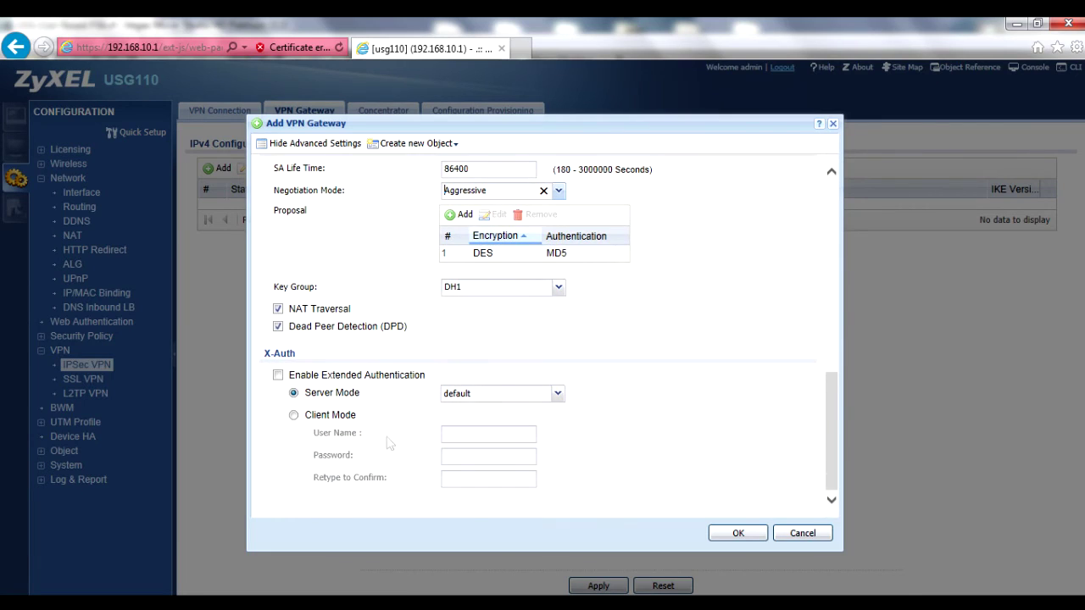
left_click(737, 532)
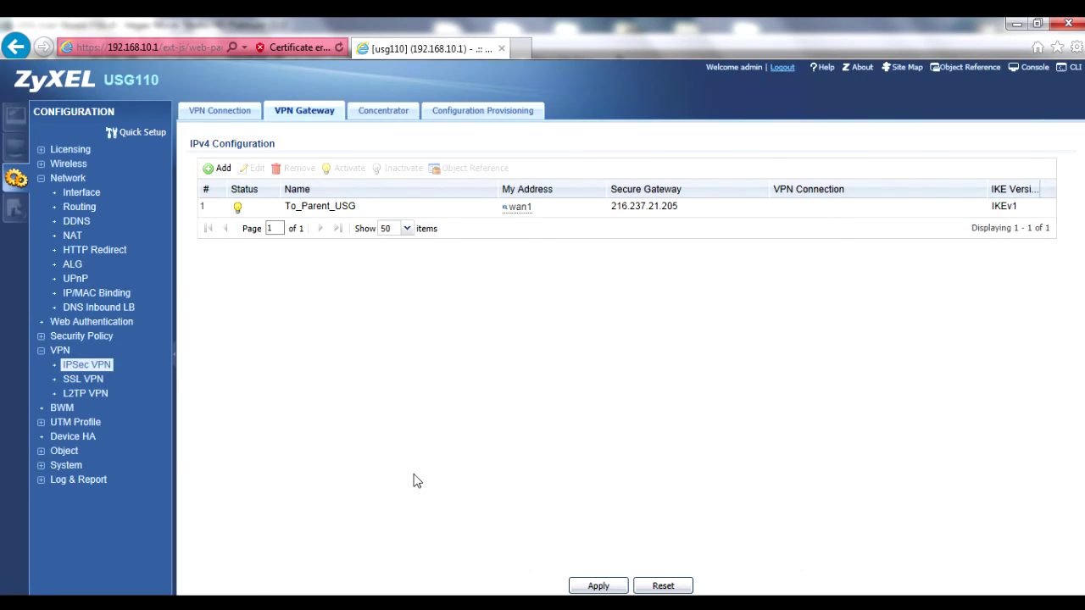
Add an enabled VPN connection named Parent_Conn in Remote Access (Client Role).
left_click(204, 114)
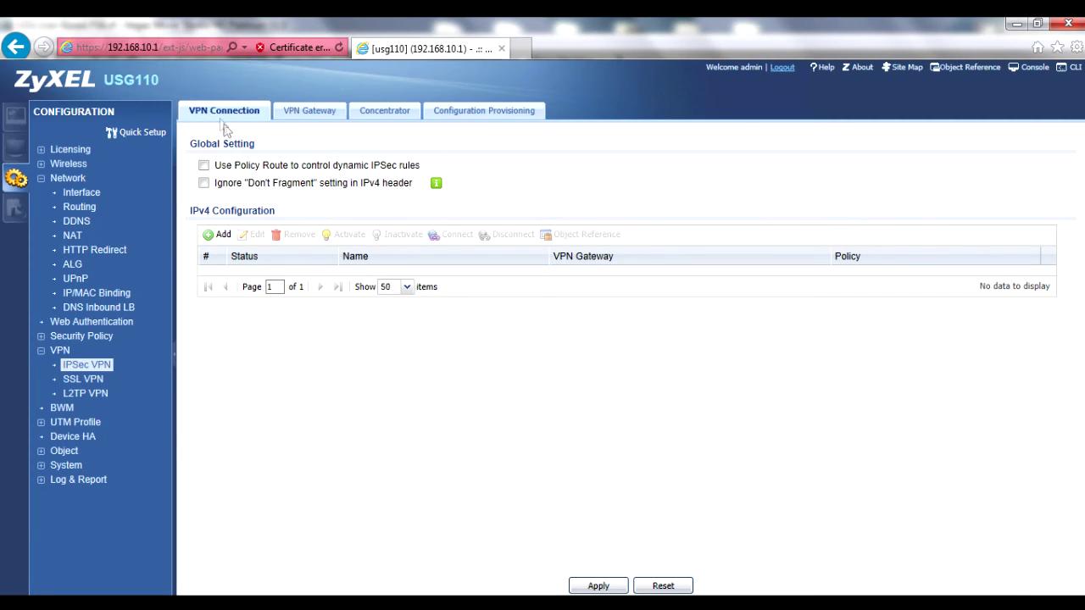
left_click(217, 236)
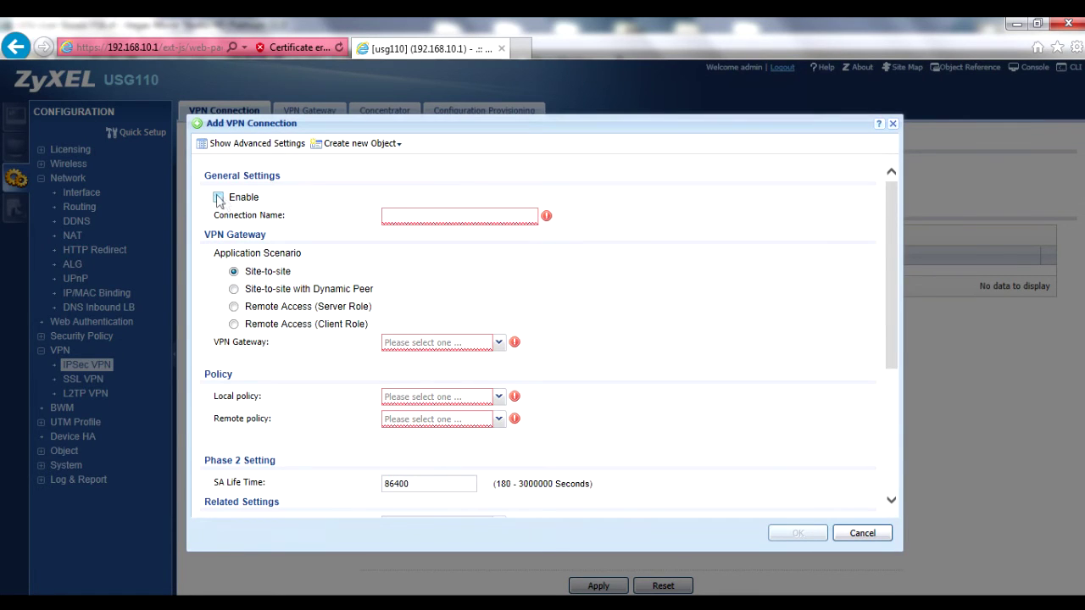
left_click(218, 197)
type("Parent_Conn")
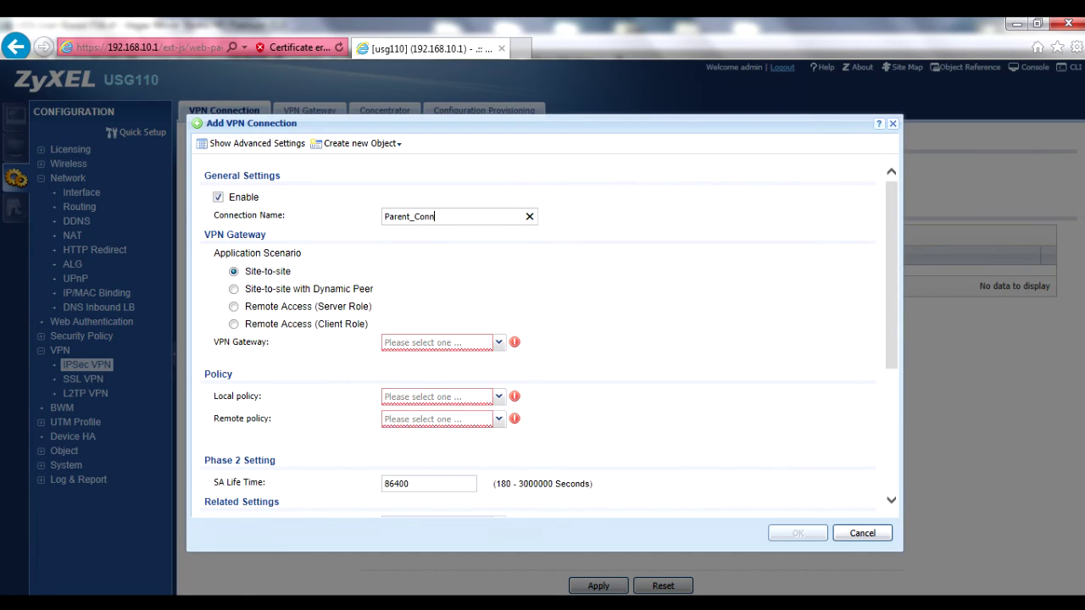
left_click(233, 325)
Use gateway To_Parent_USG, local policy LAN1_SUBNET and remote policy Parent_USG_Subnet.
left_click(498, 343)
left_click(437, 376)
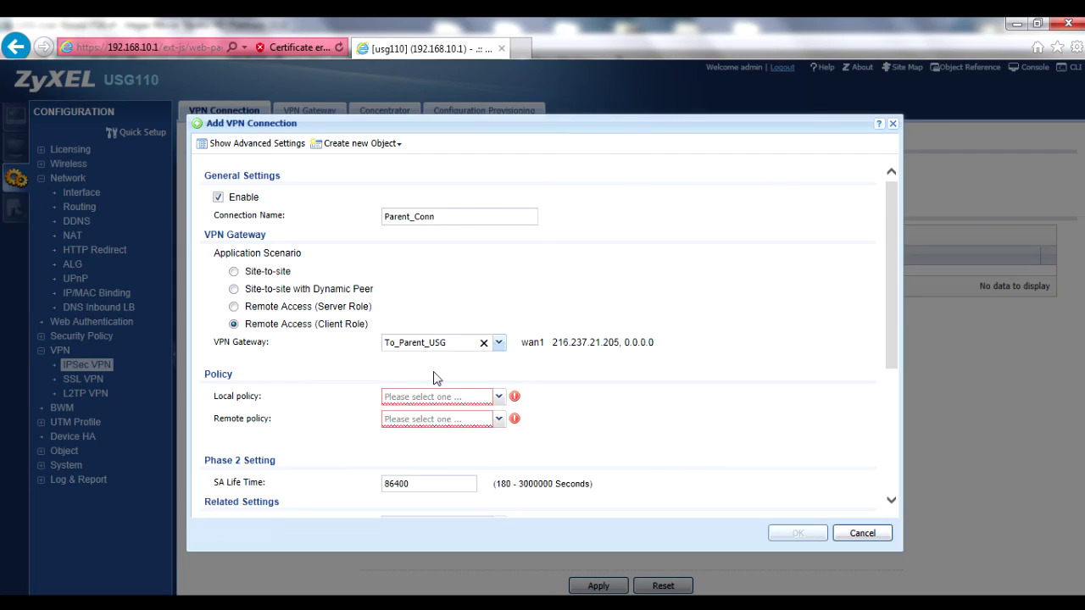
left_click(498, 398)
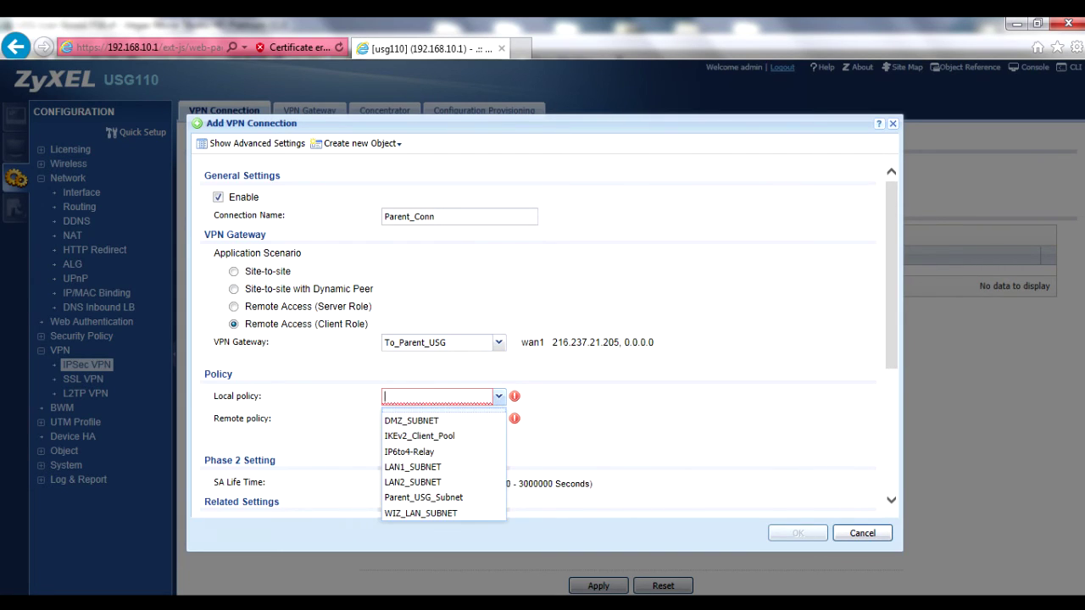
left_click(438, 468)
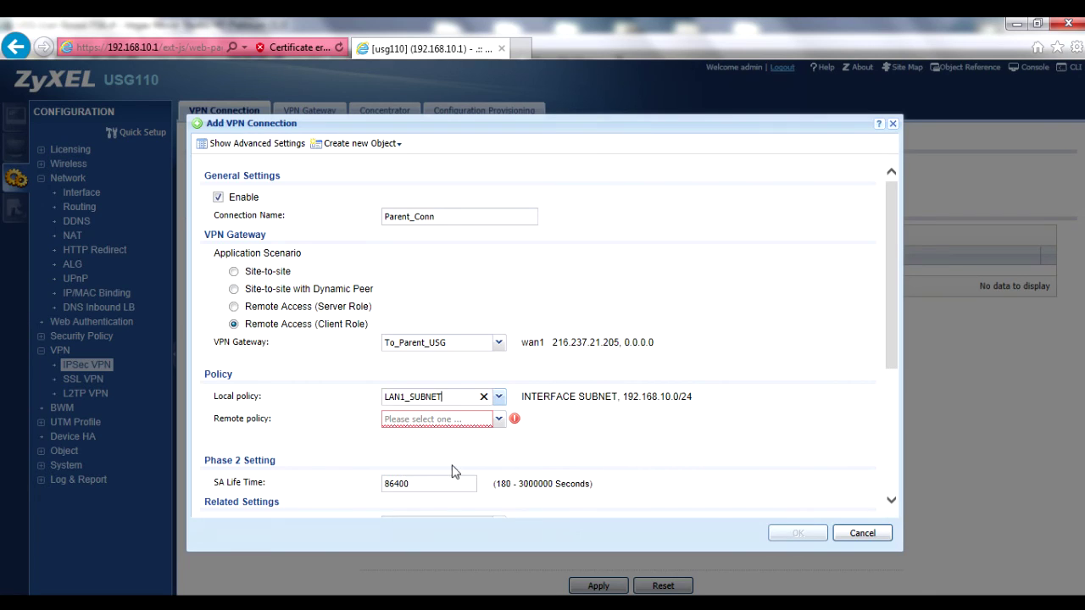
left_click(500, 421)
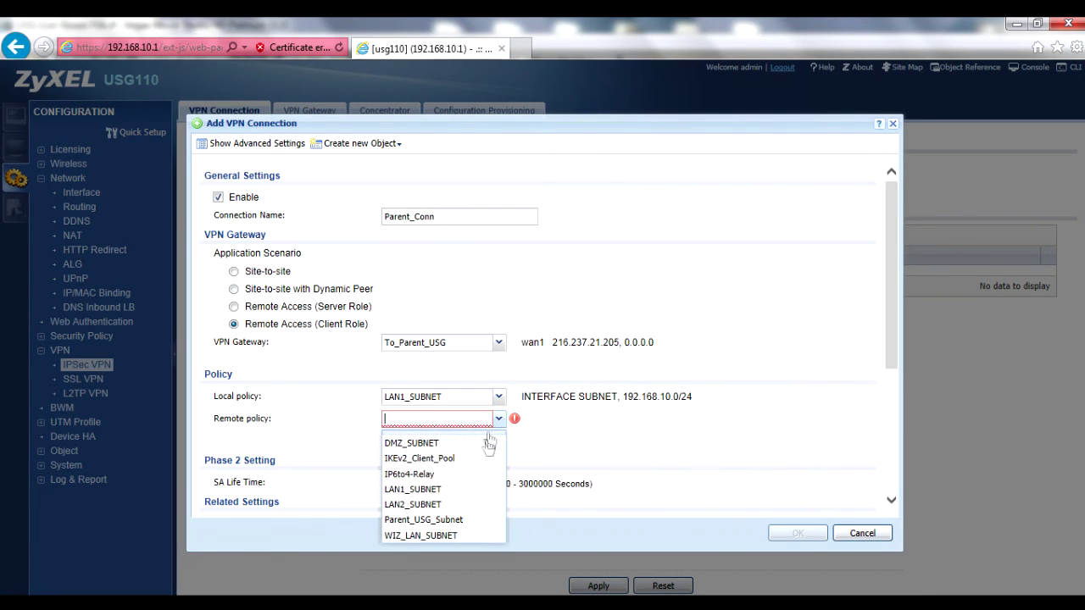
left_click(424, 520)
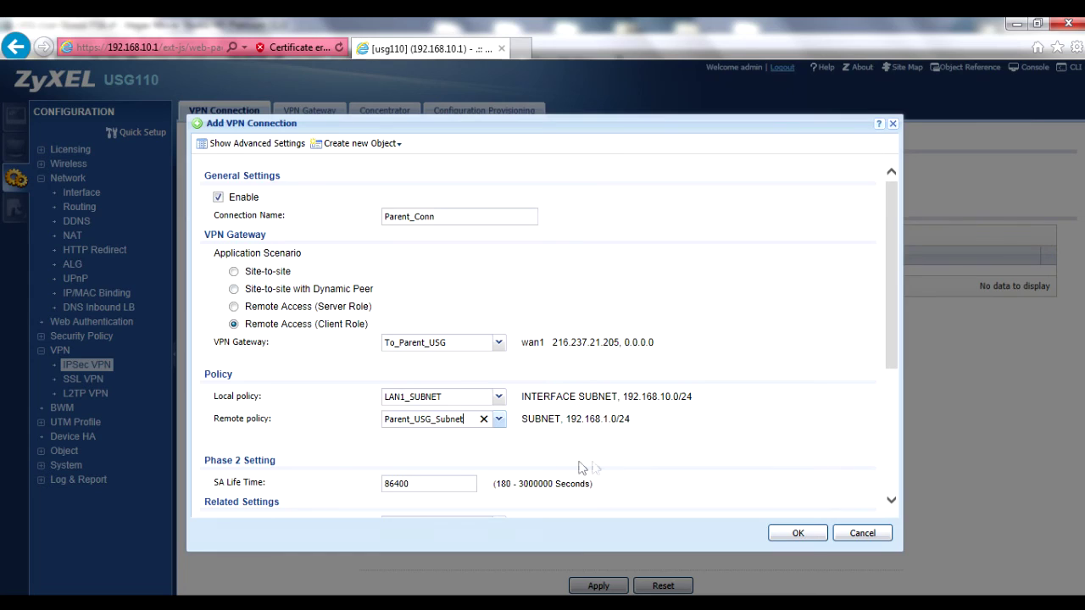
left_click(347, 144)
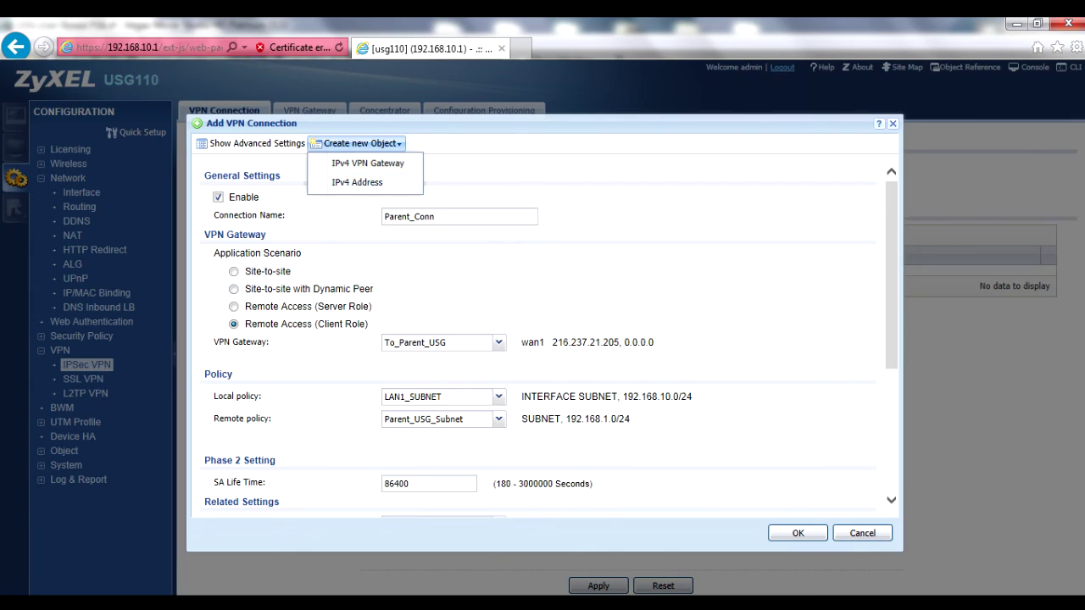
Review the advanced Phase 2 settings without creating an object, then save Parent_Conn.
left_click(357, 182)
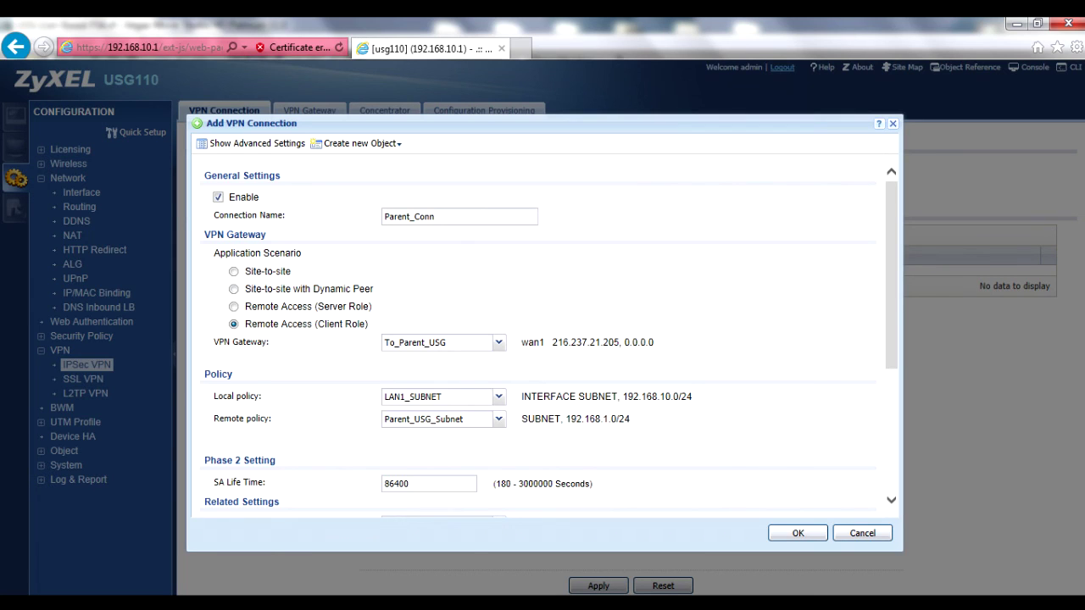
scroll(642, 424, "down", 5)
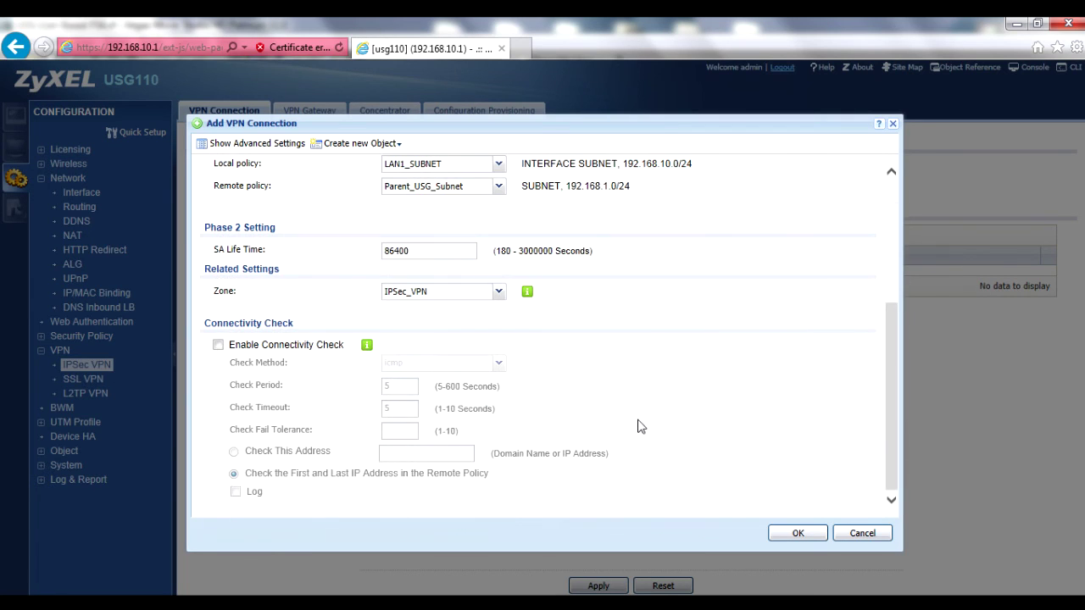
left_click(254, 143)
scroll(572, 354, "down", 5)
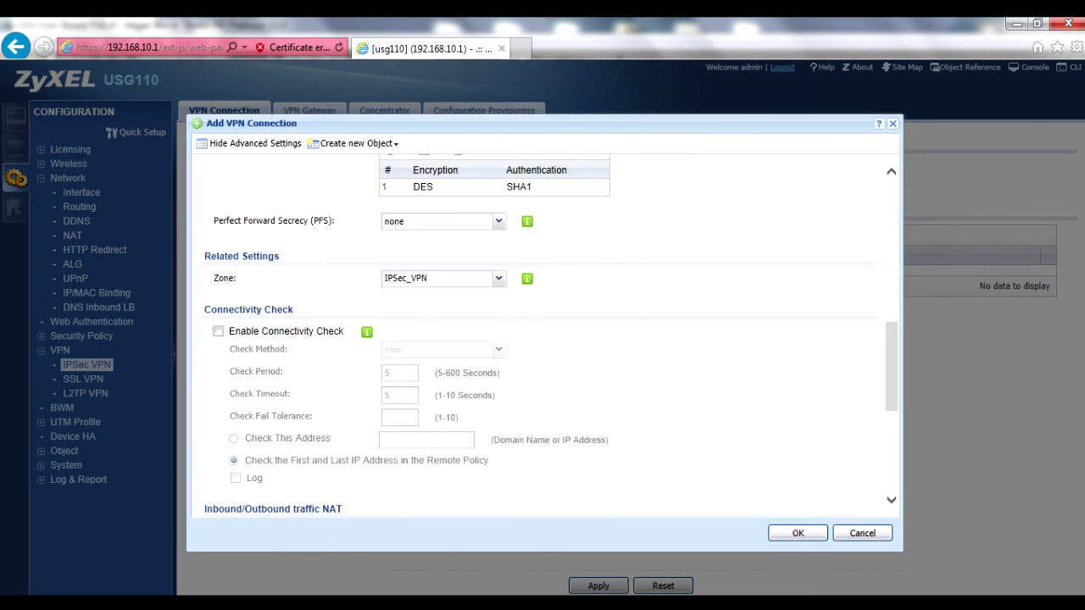
scroll(573, 354, "up", 1)
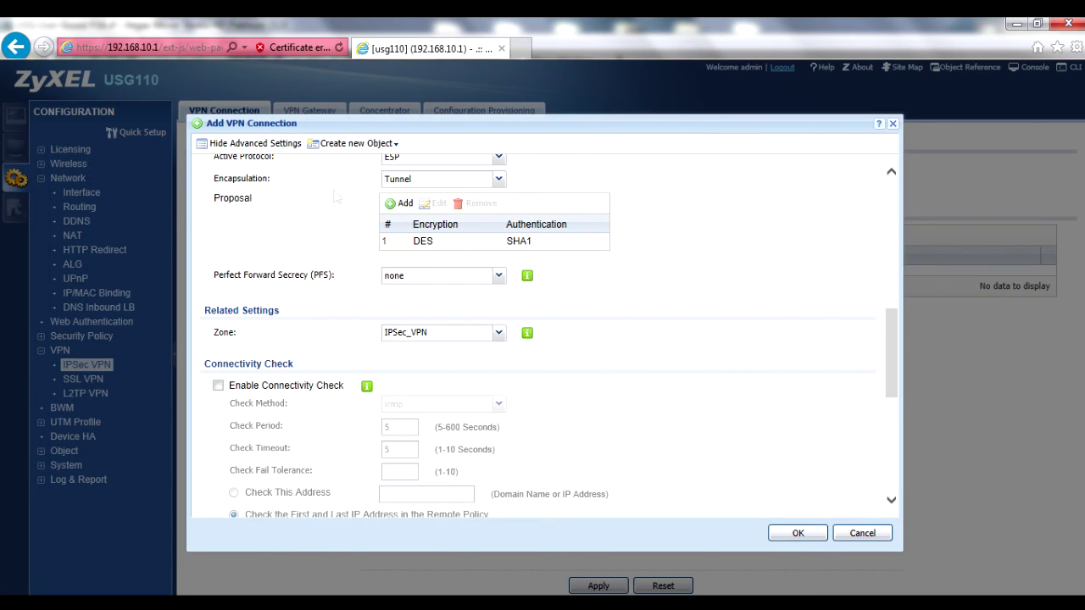
scroll(625, 351, "down", 4)
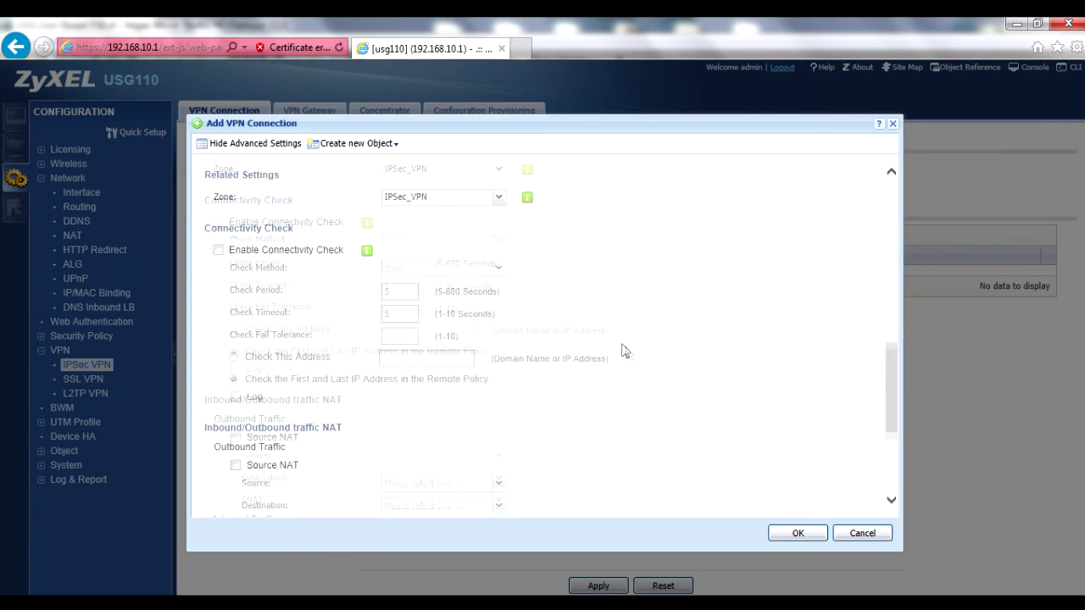
left_click(798, 535)
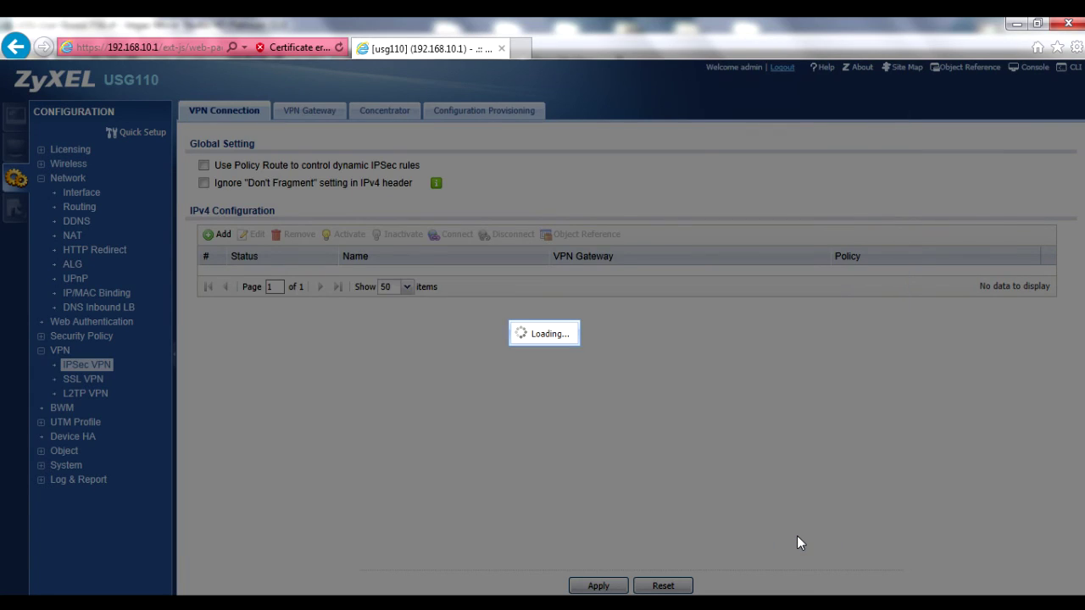